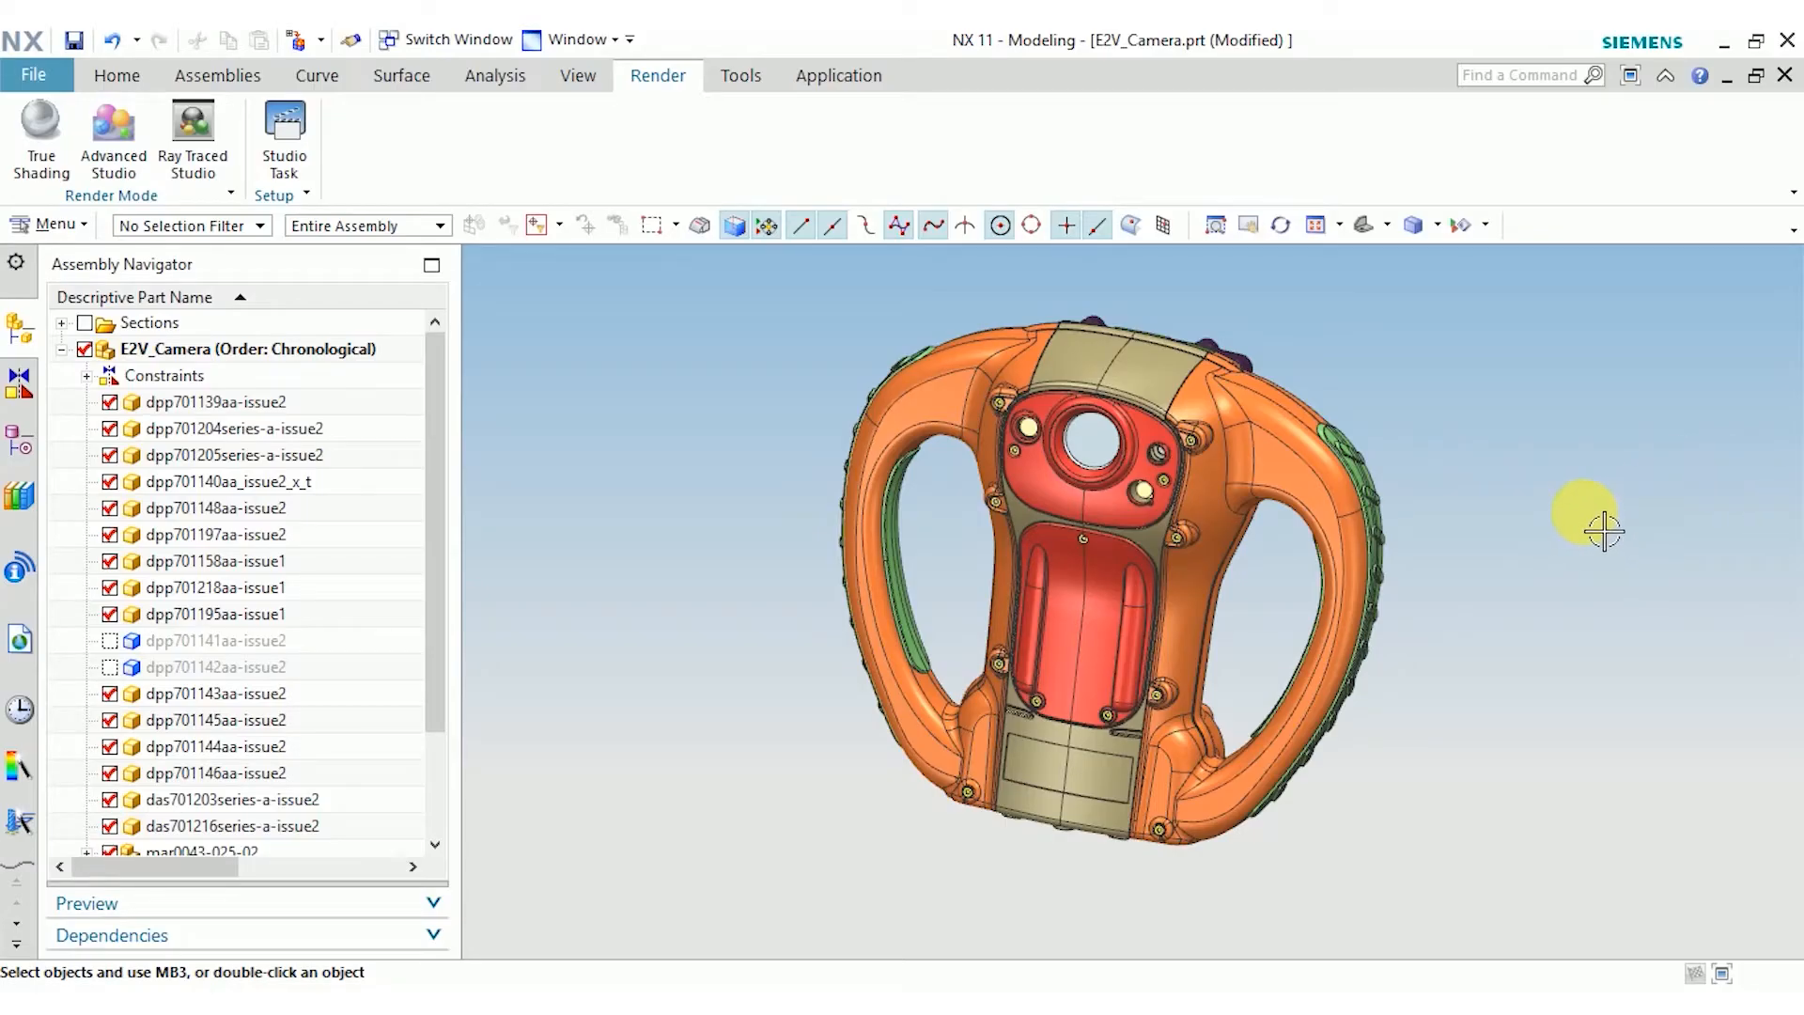
Select the battery pack on the back of the camera and expand the assembly tree to the selected component
scroll(1140, 494, "up", 10)
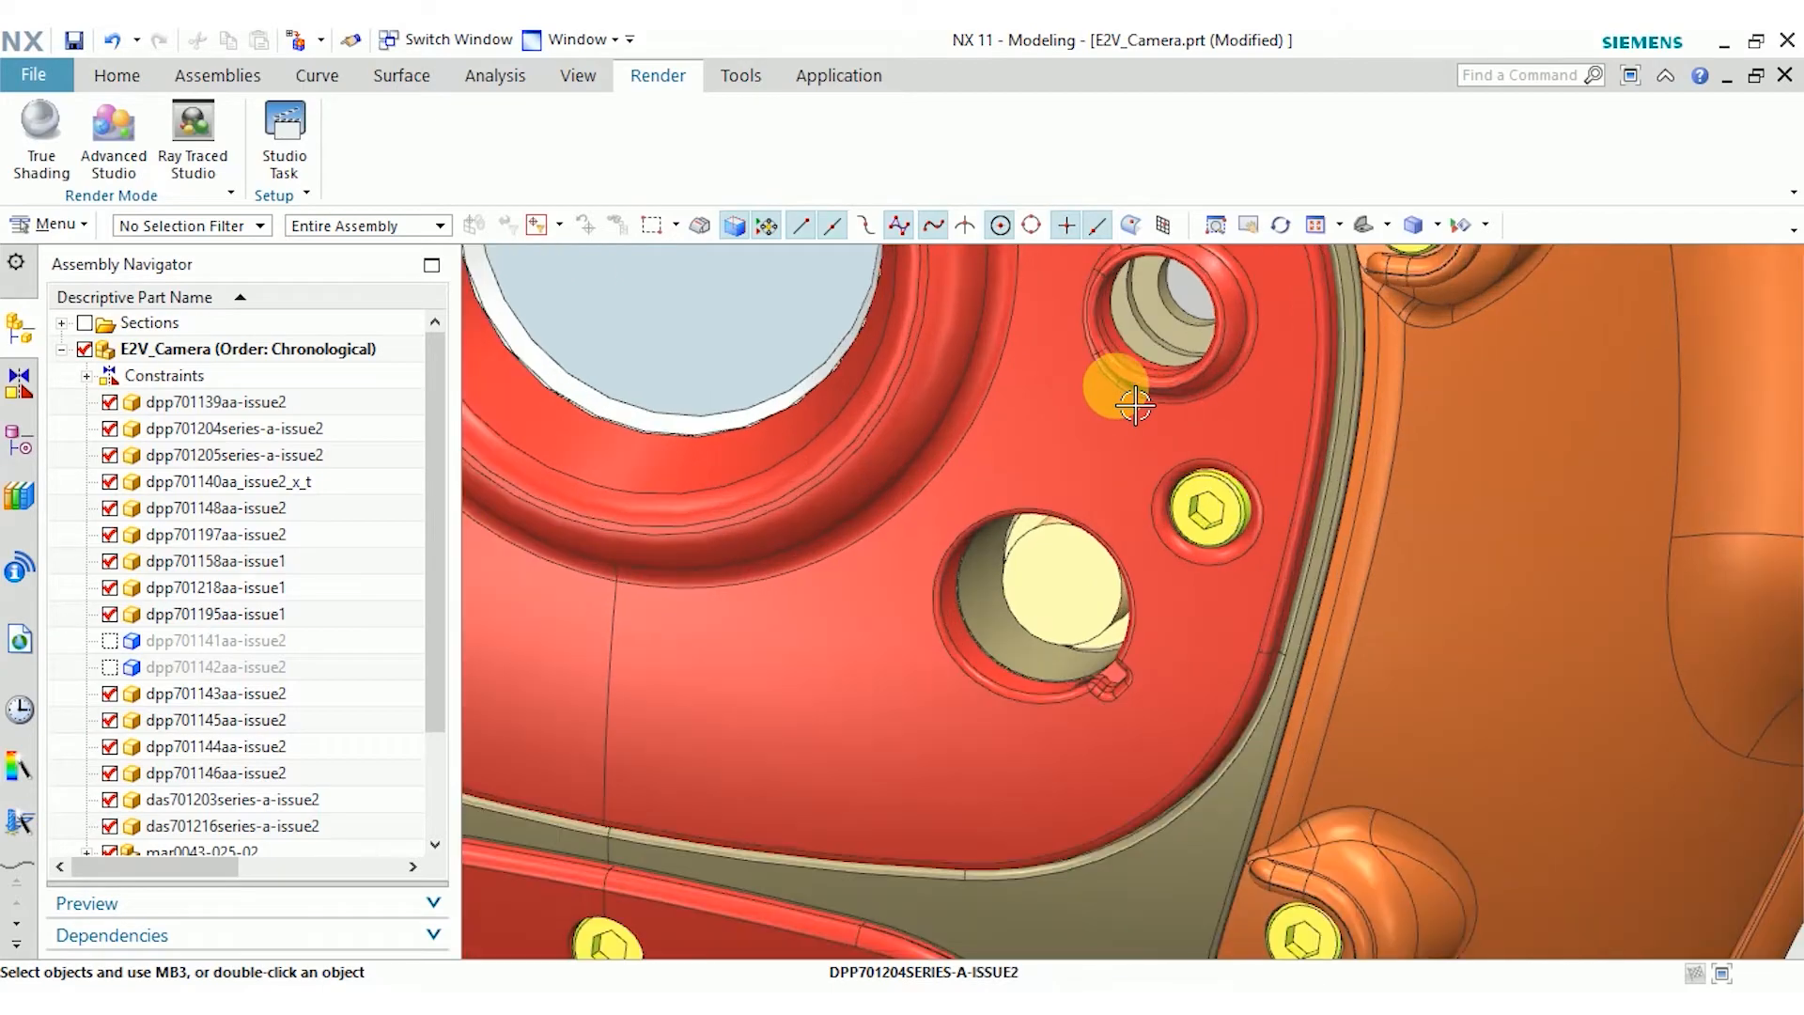
middle_click_drag(1449, 476, 1285, 695)
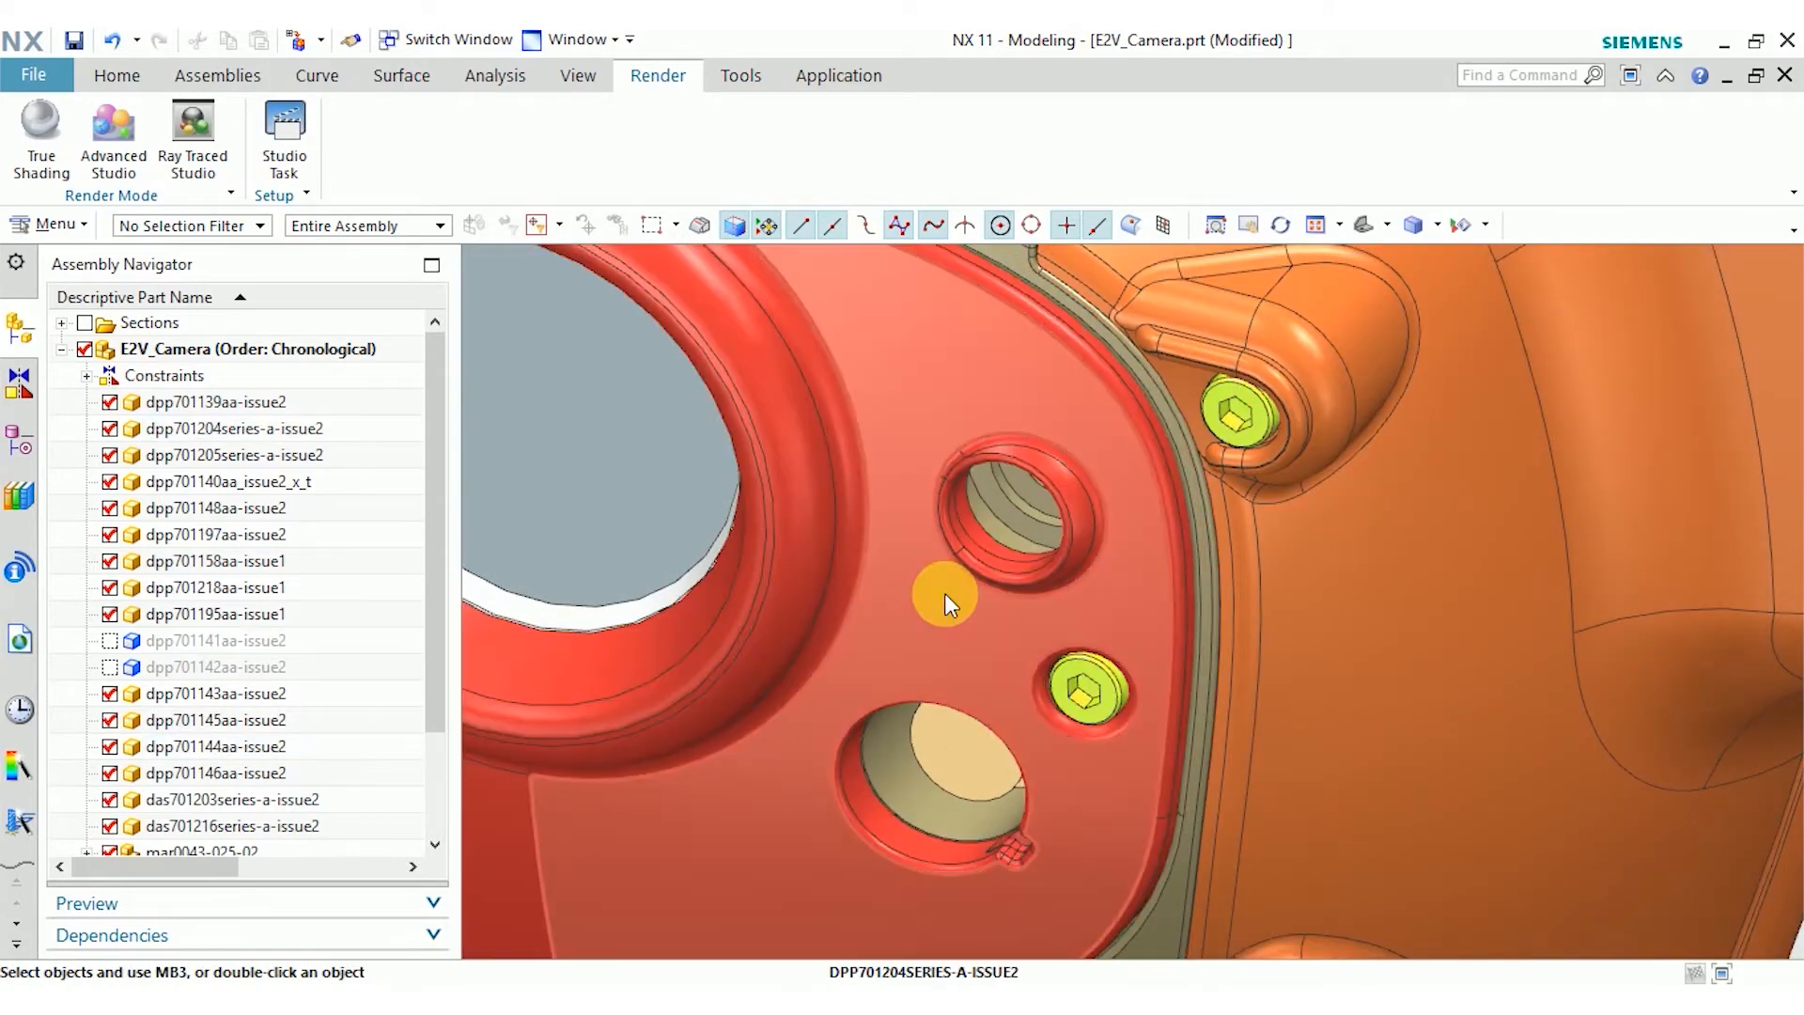
mouse_move(944, 594)
middle_mouse_down()
mouse_move(981, 569)
mouse_move(1011, 636)
mouse_move(970, 632)
mouse_move(944, 588)
mouse_move(967, 584)
middle_mouse_up()
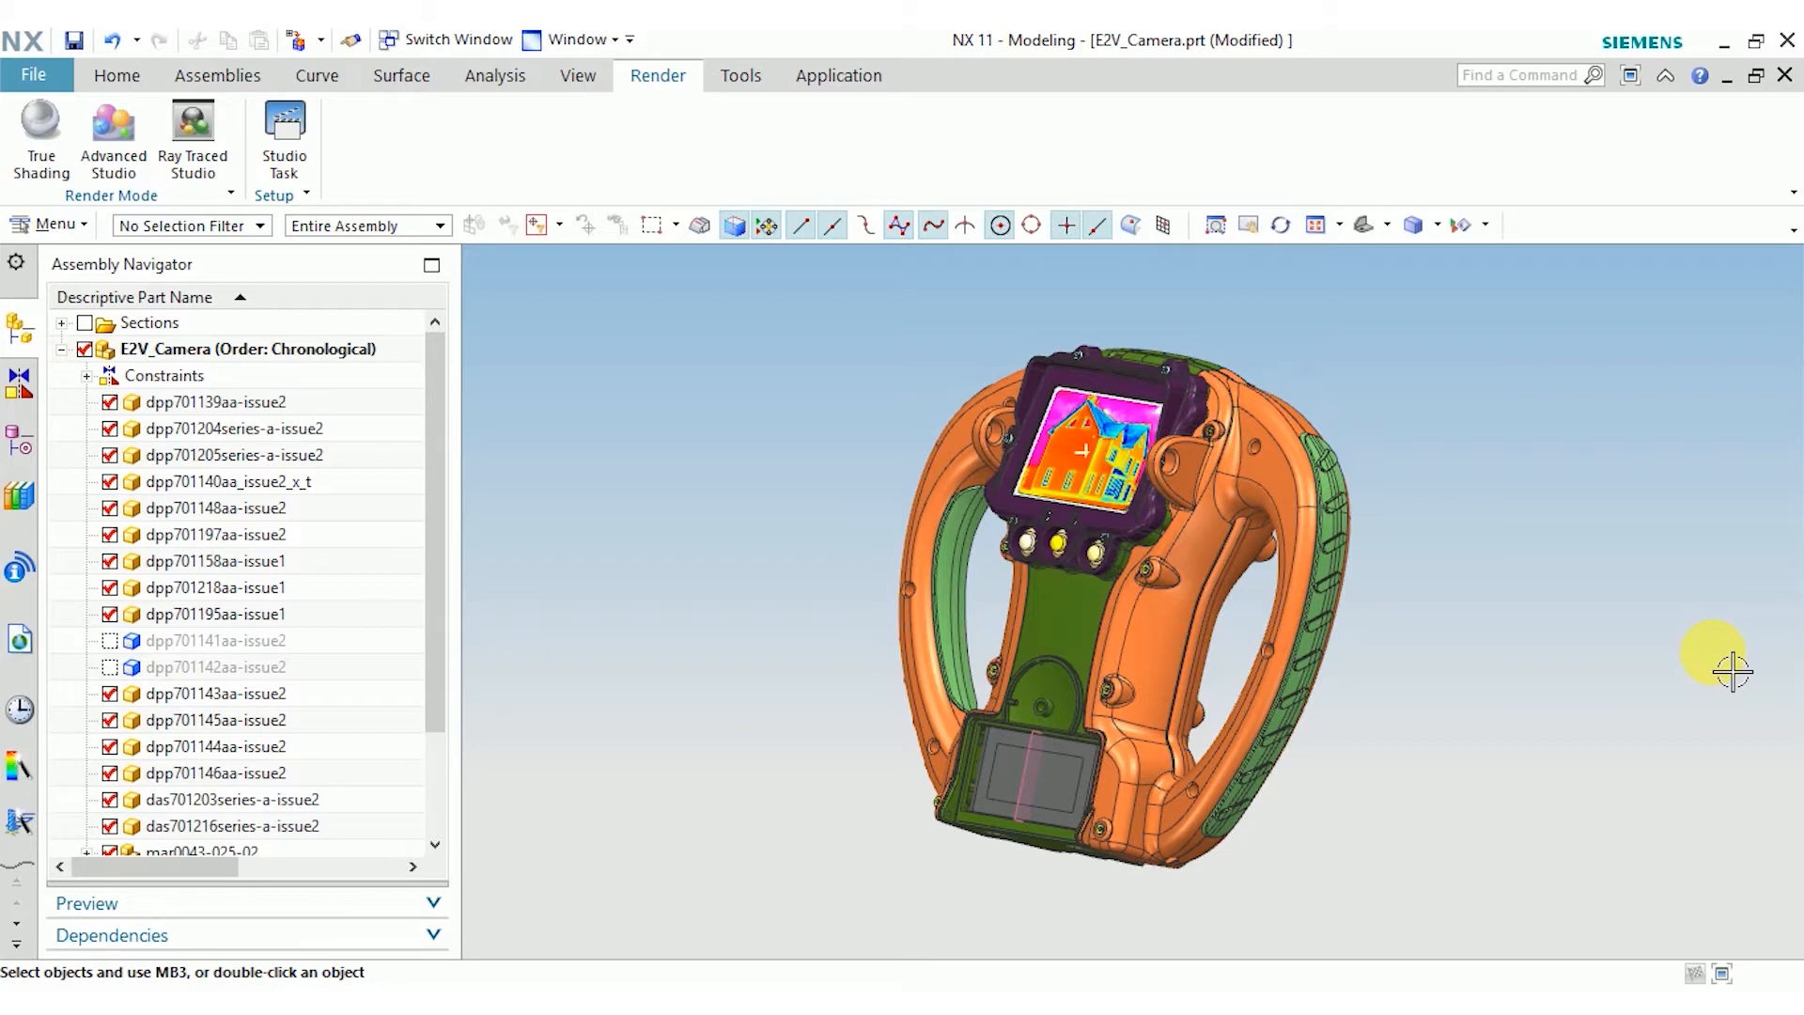
left_click(1078, 784)
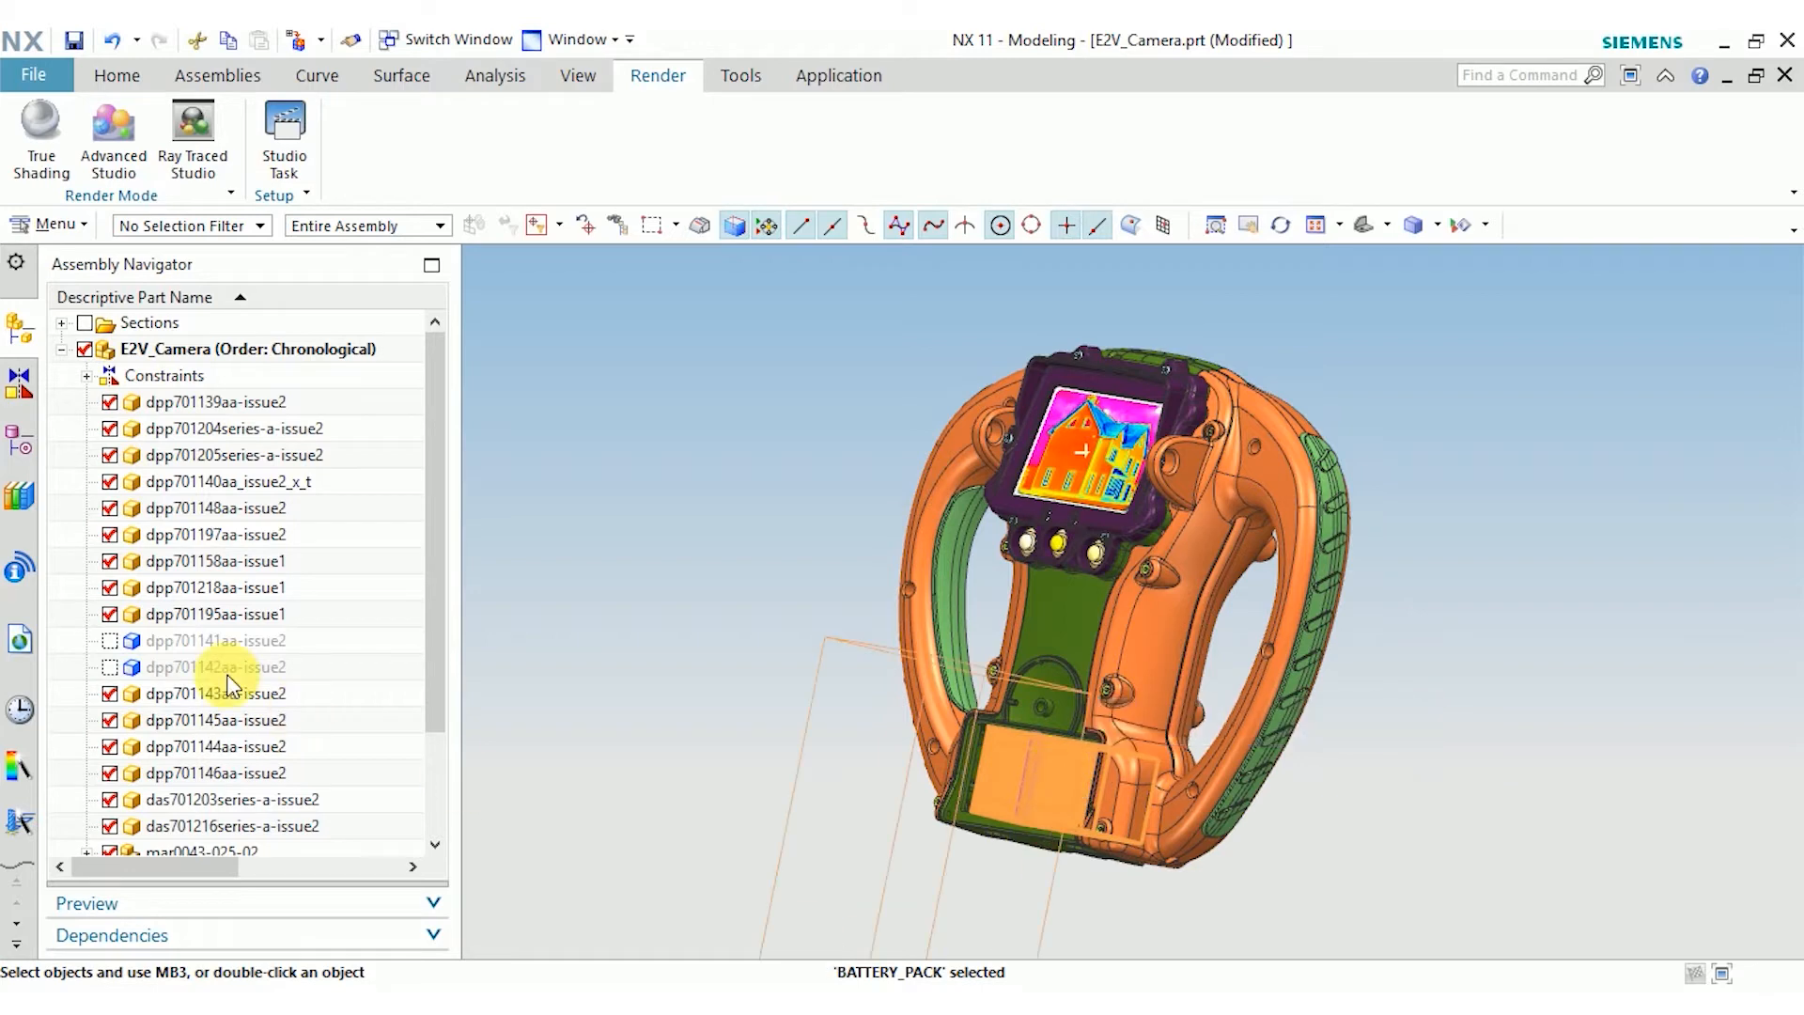
right_click(79, 545)
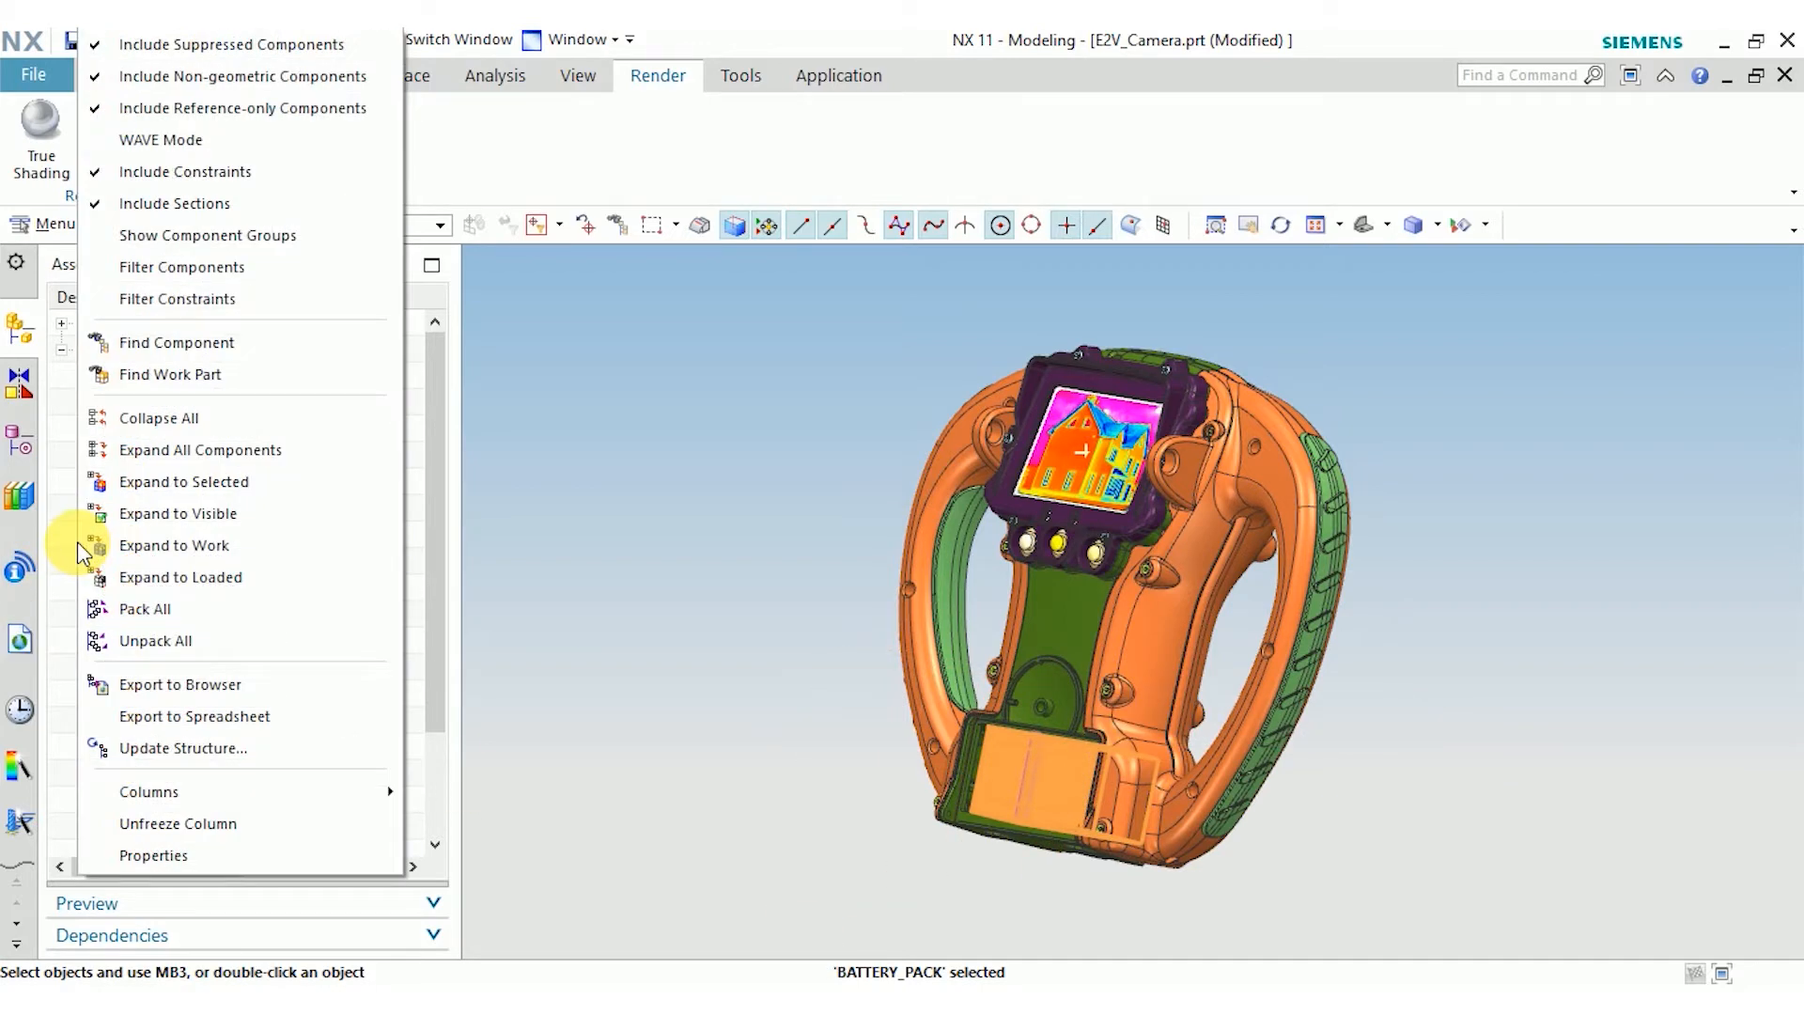
left_click(188, 483)
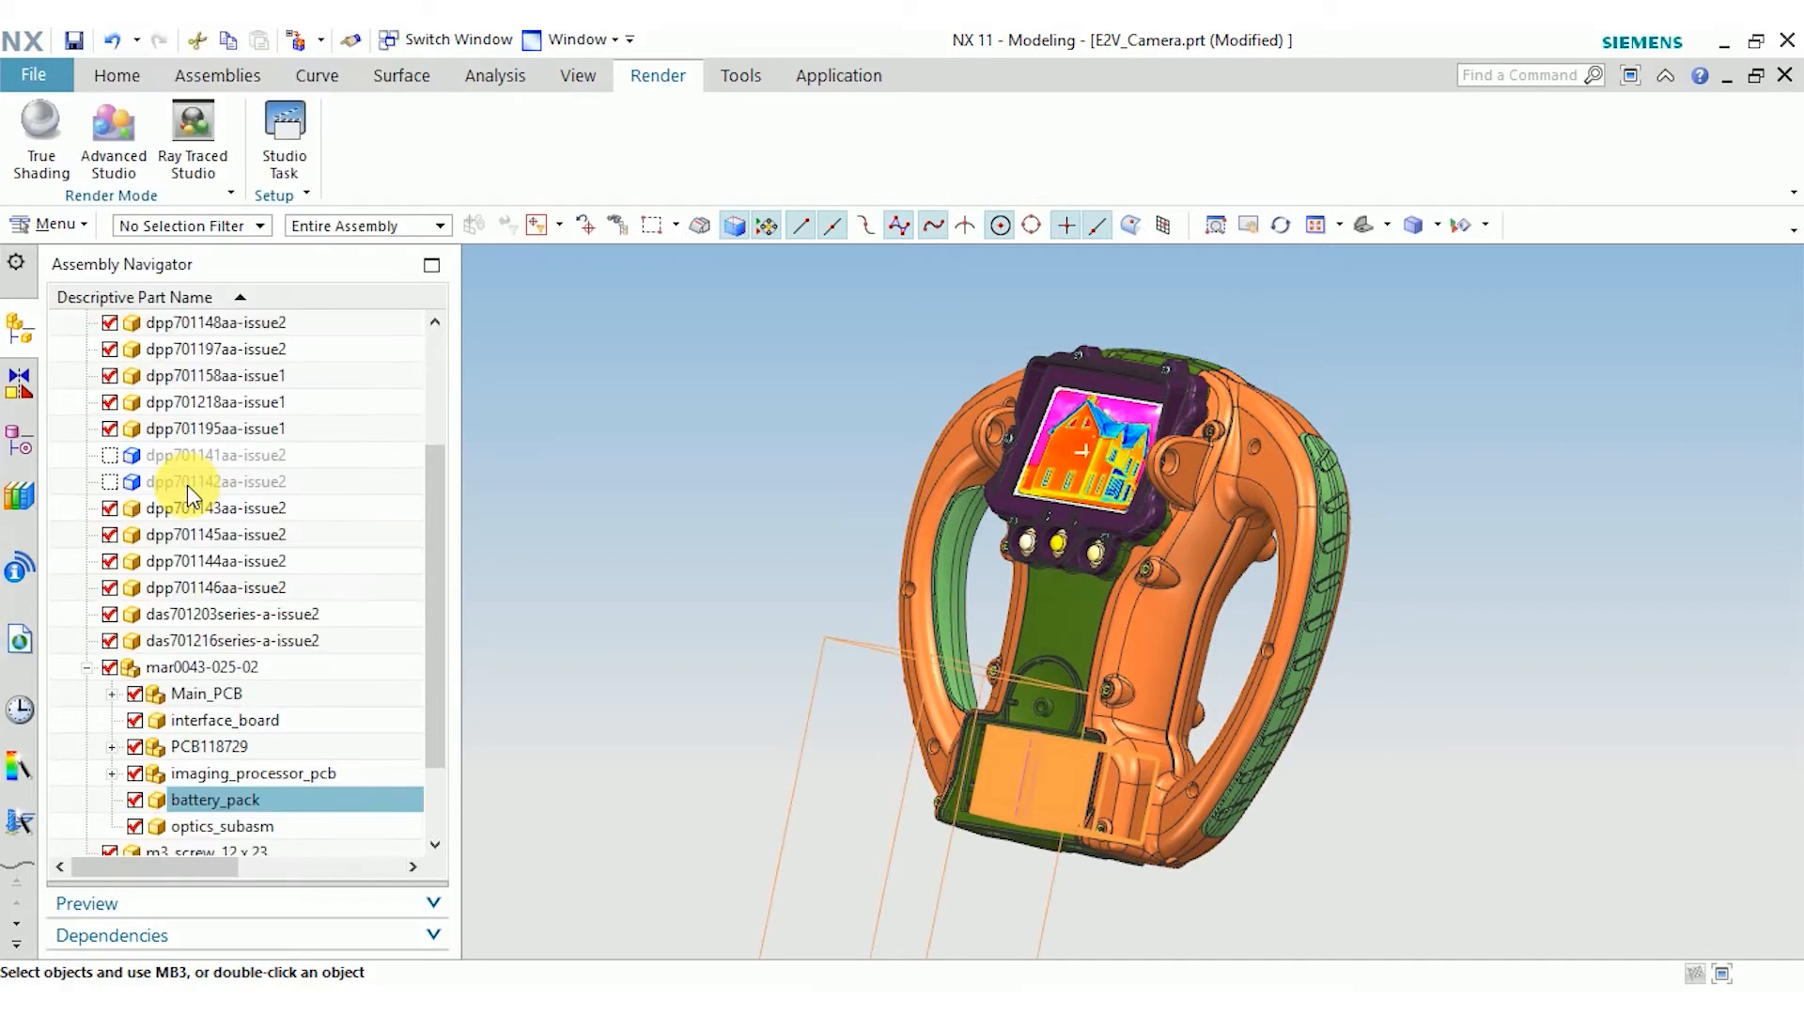
right_click(73, 566)
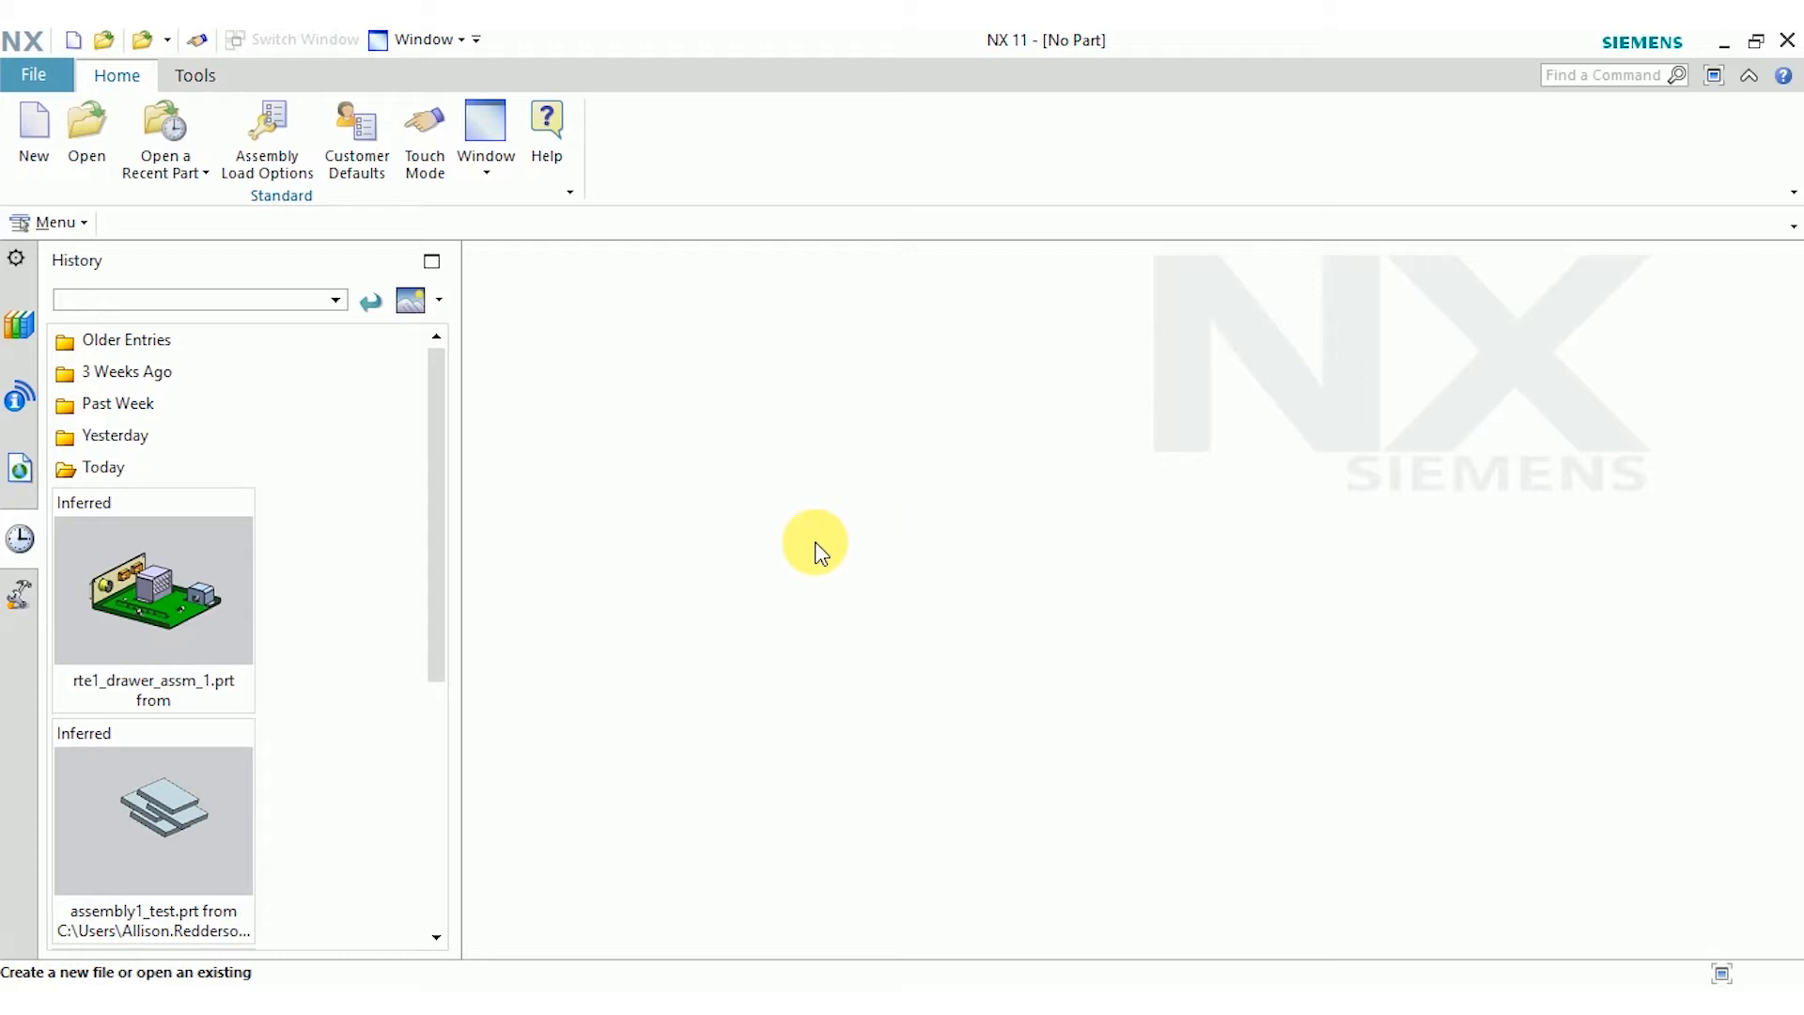
Review the load scope choices in Assembly Load Options, picking Structure Only, and leave the dialog
left_click(272, 149)
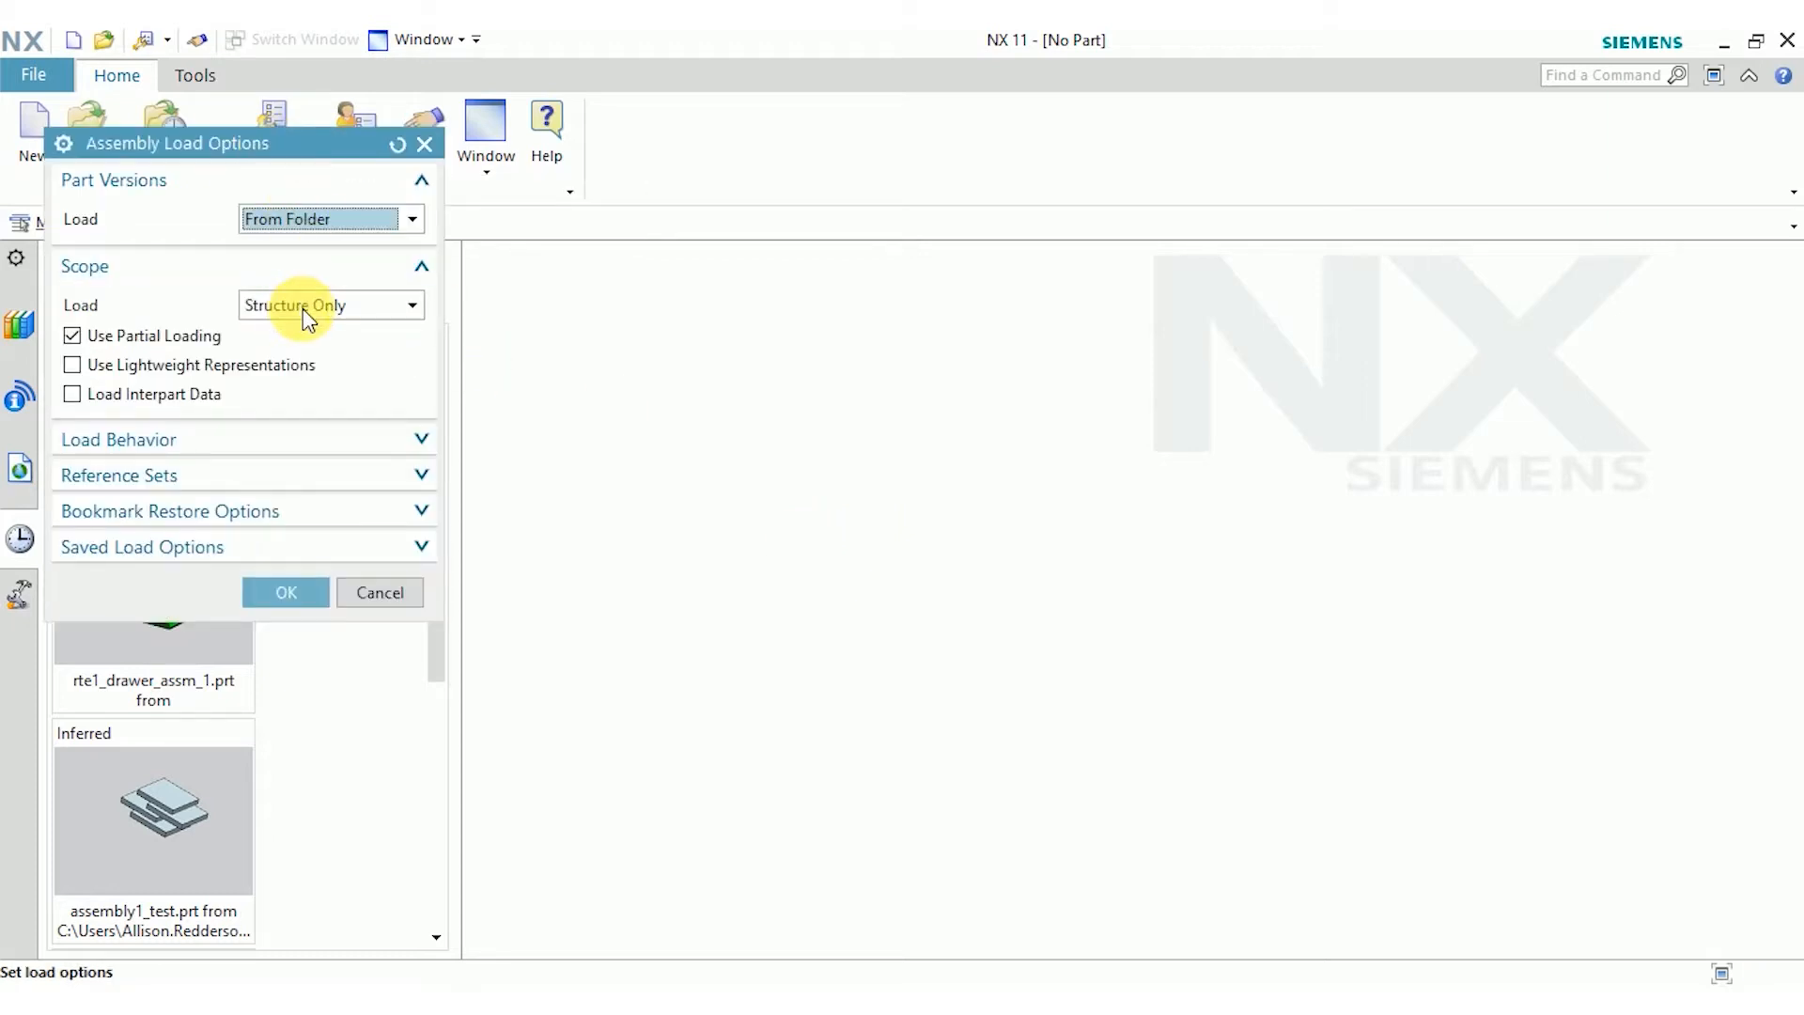
left_click(308, 317)
left_click(311, 357)
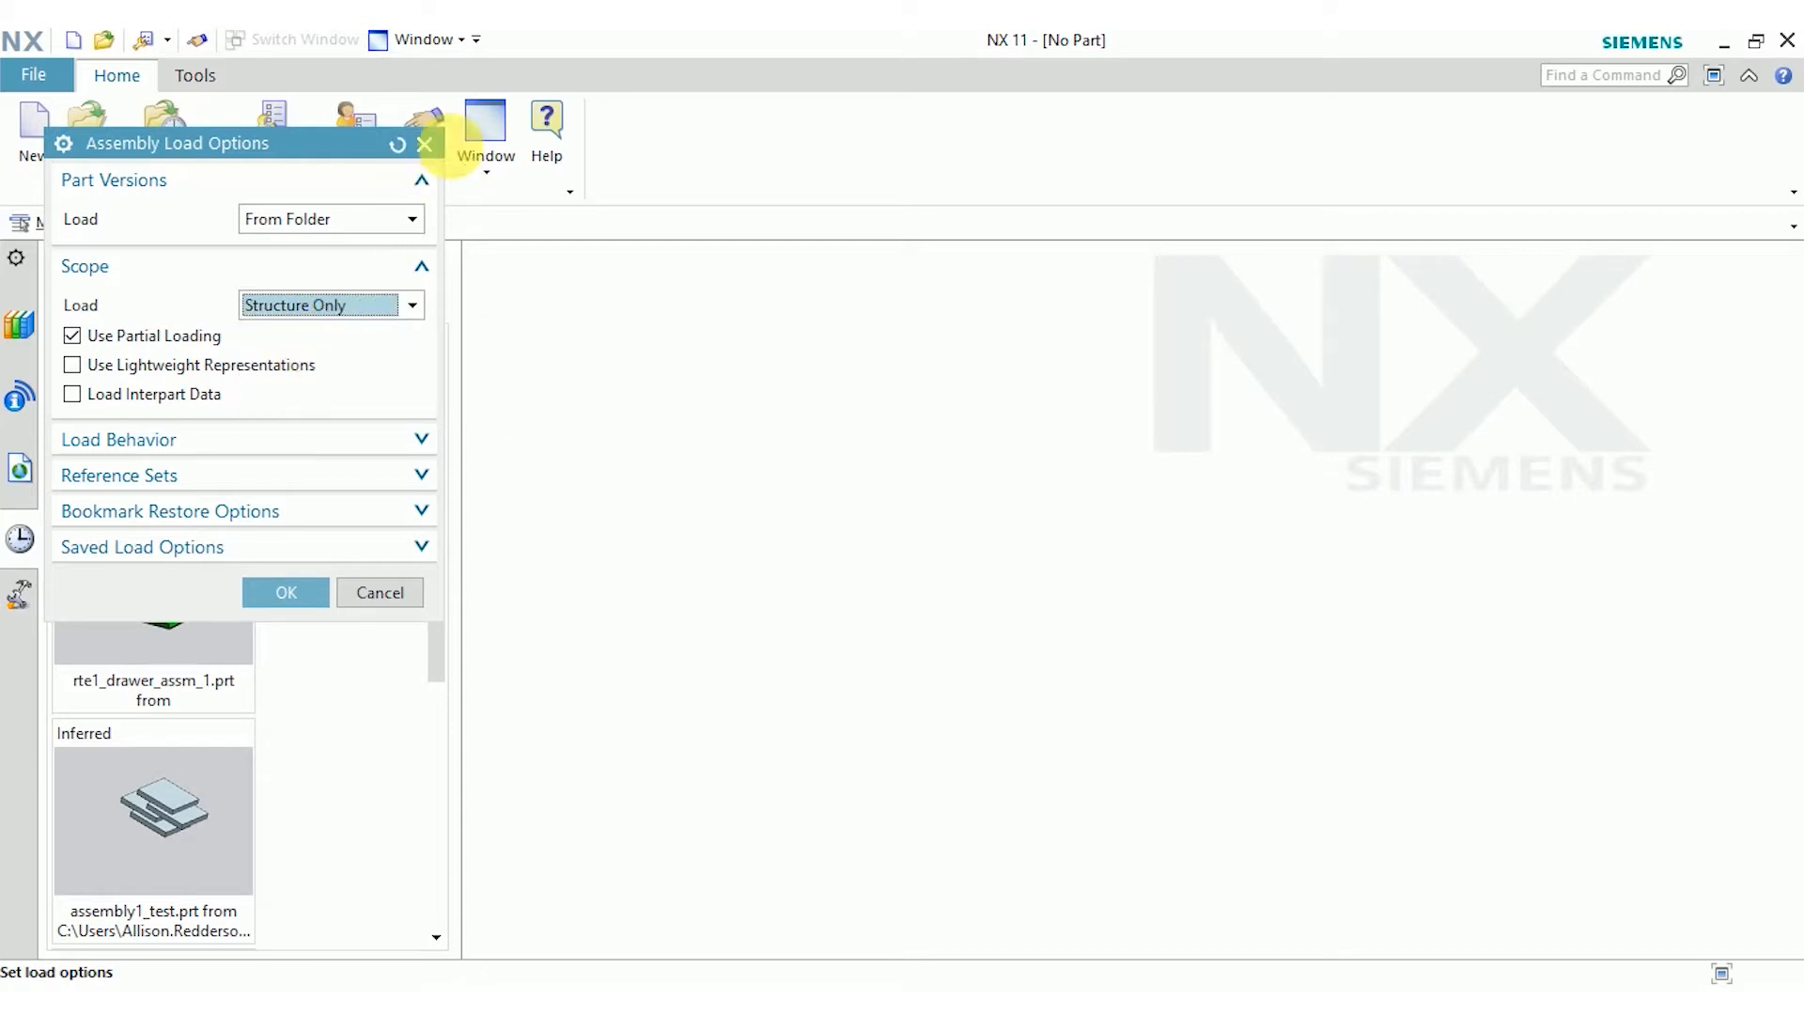
left_click(424, 143)
Check the load options for opening files and open E2V_Camera.prt from the 1_Flexibility folder with only its structure loaded
left_click(87, 141)
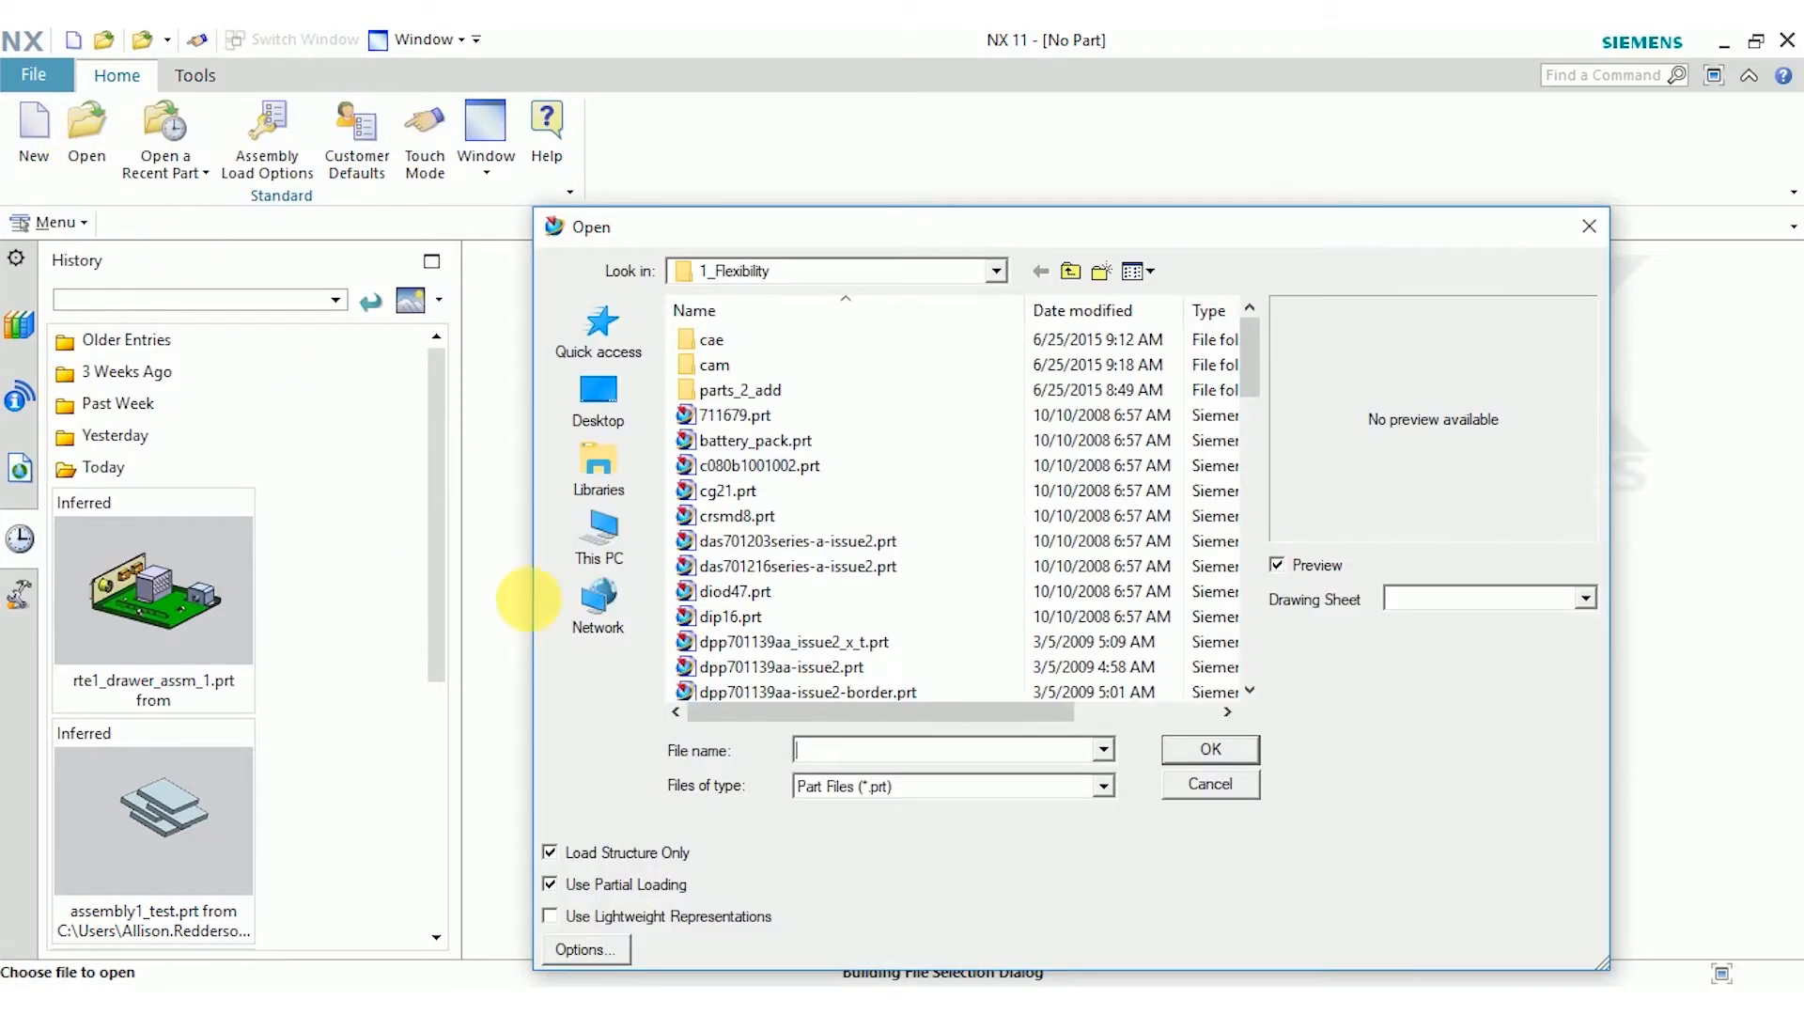
left_click(609, 955)
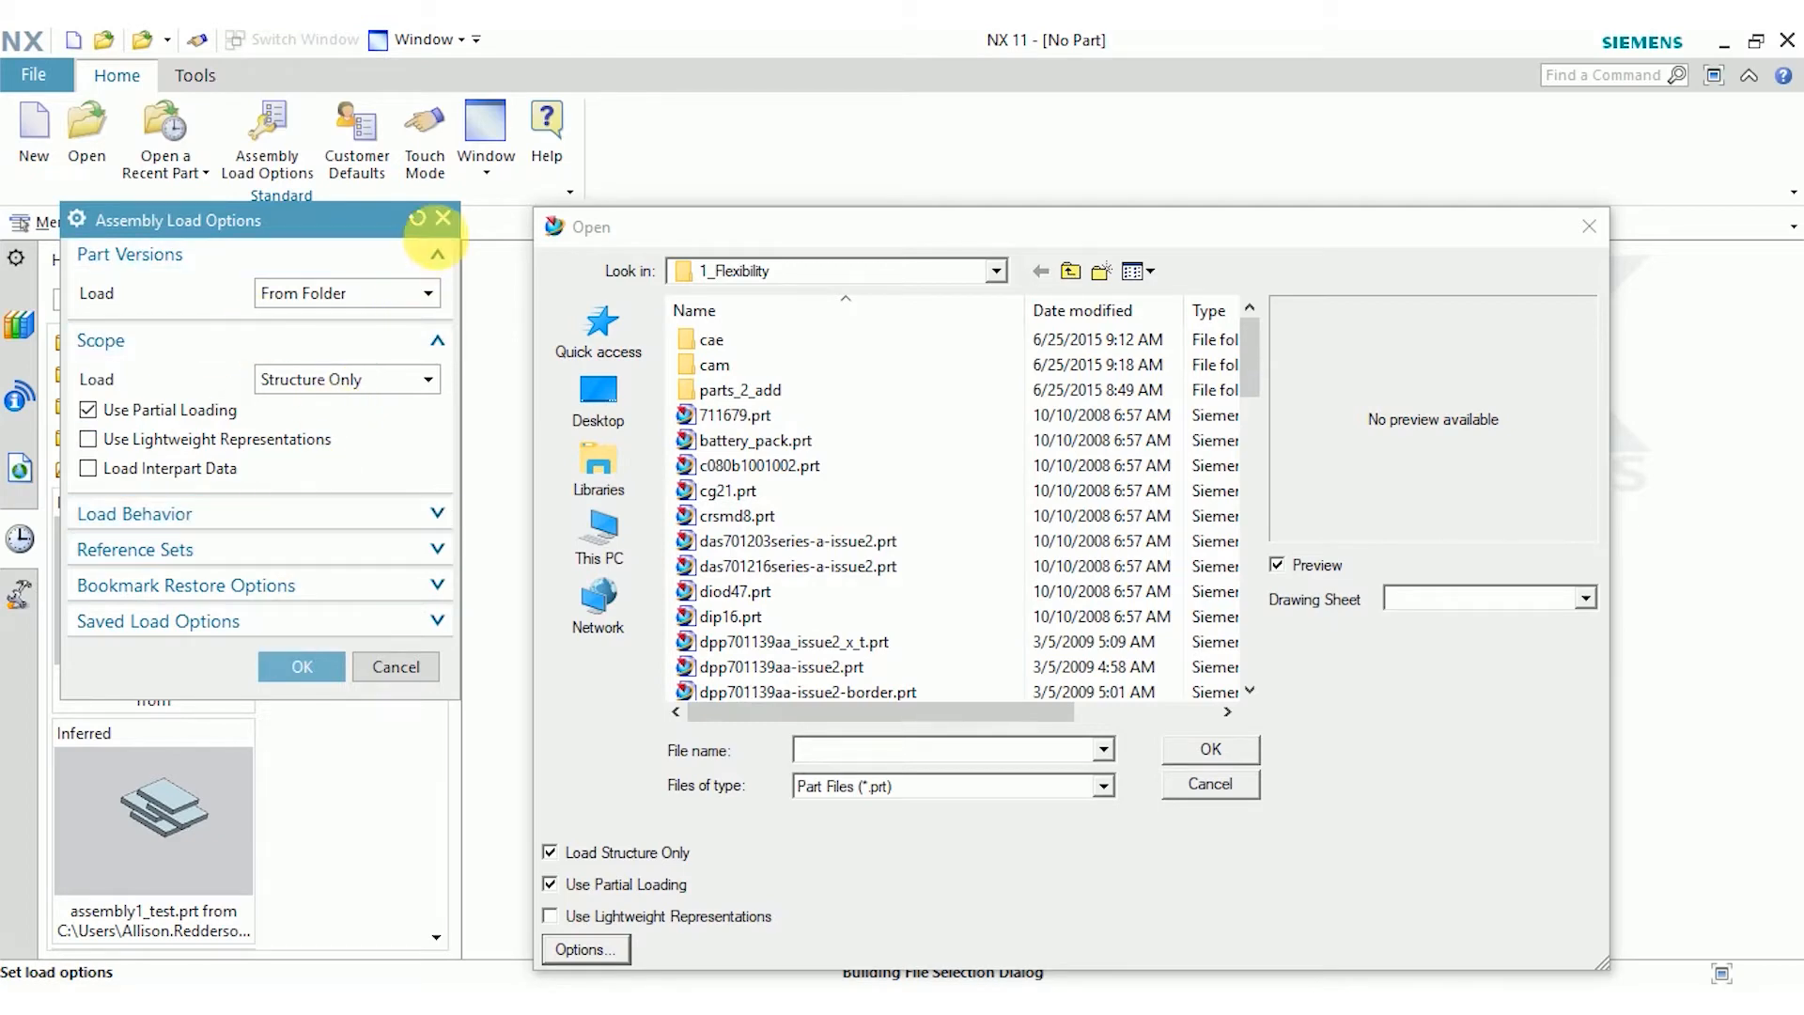
left_click(443, 218)
scroll(1034, 554, "down", 7)
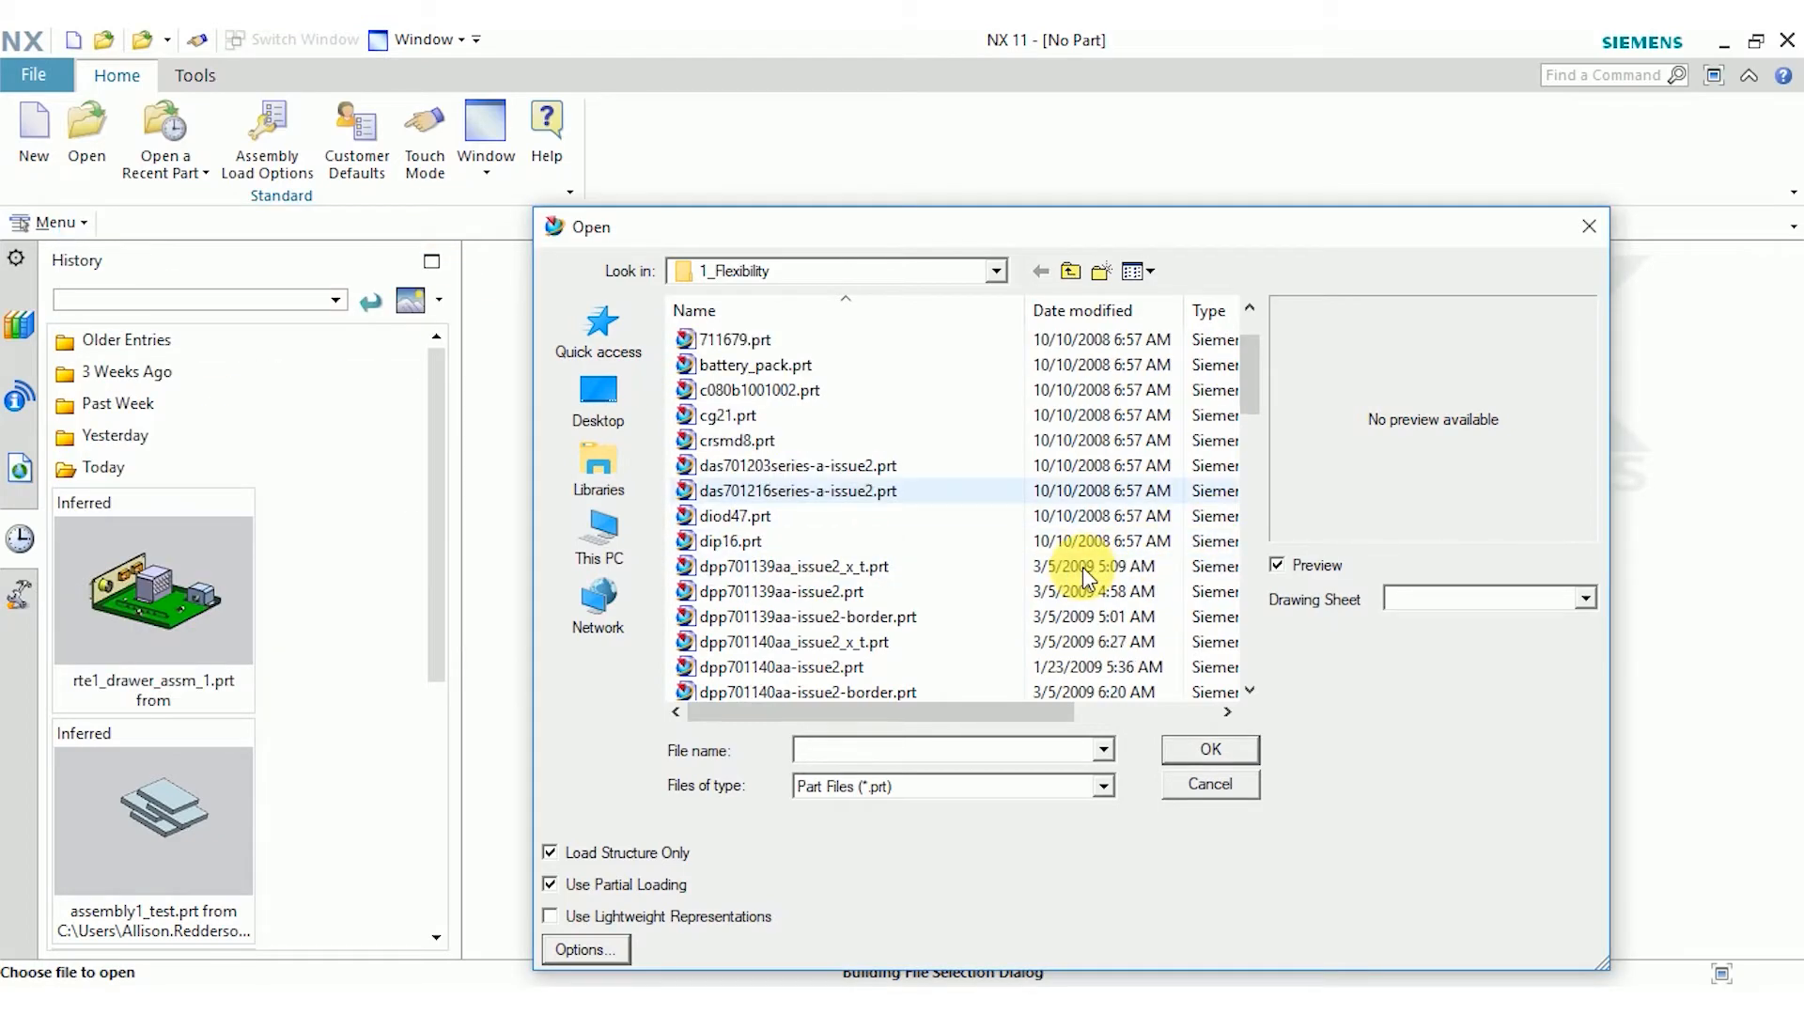
scroll(991, 568, "down", 1)
scroll(978, 564, "up", 1)
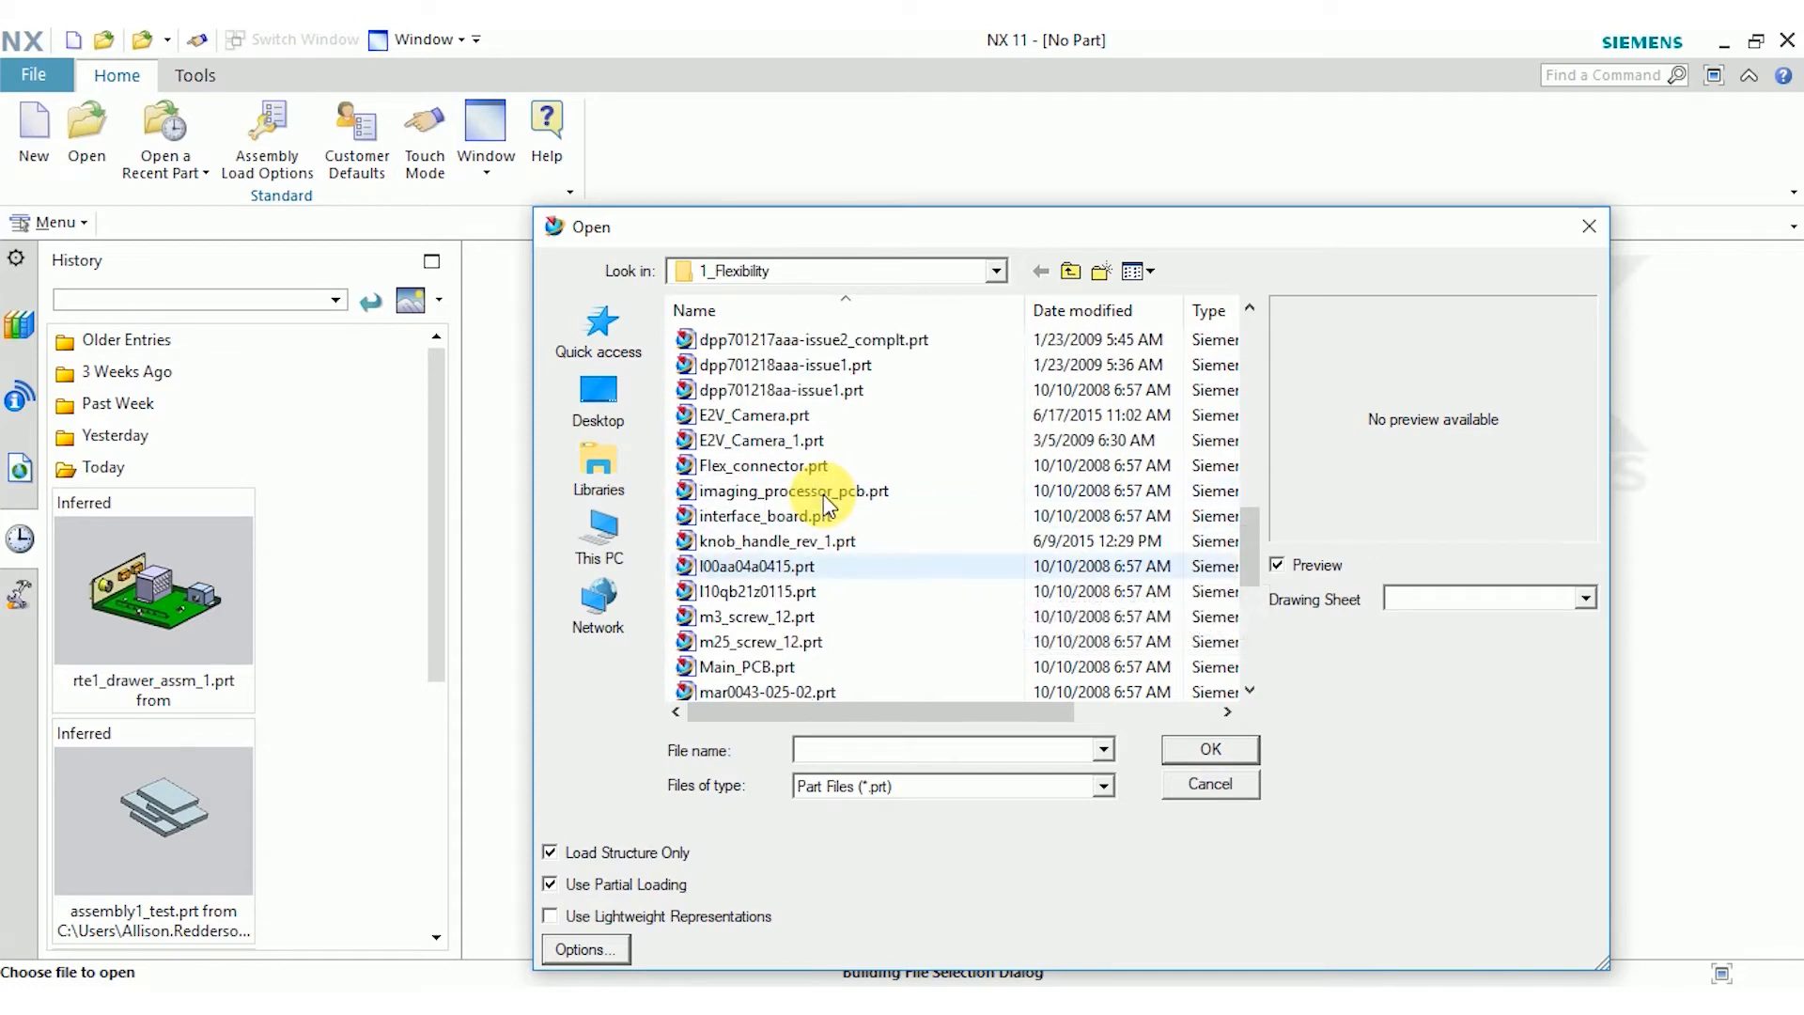
double_click(755, 411)
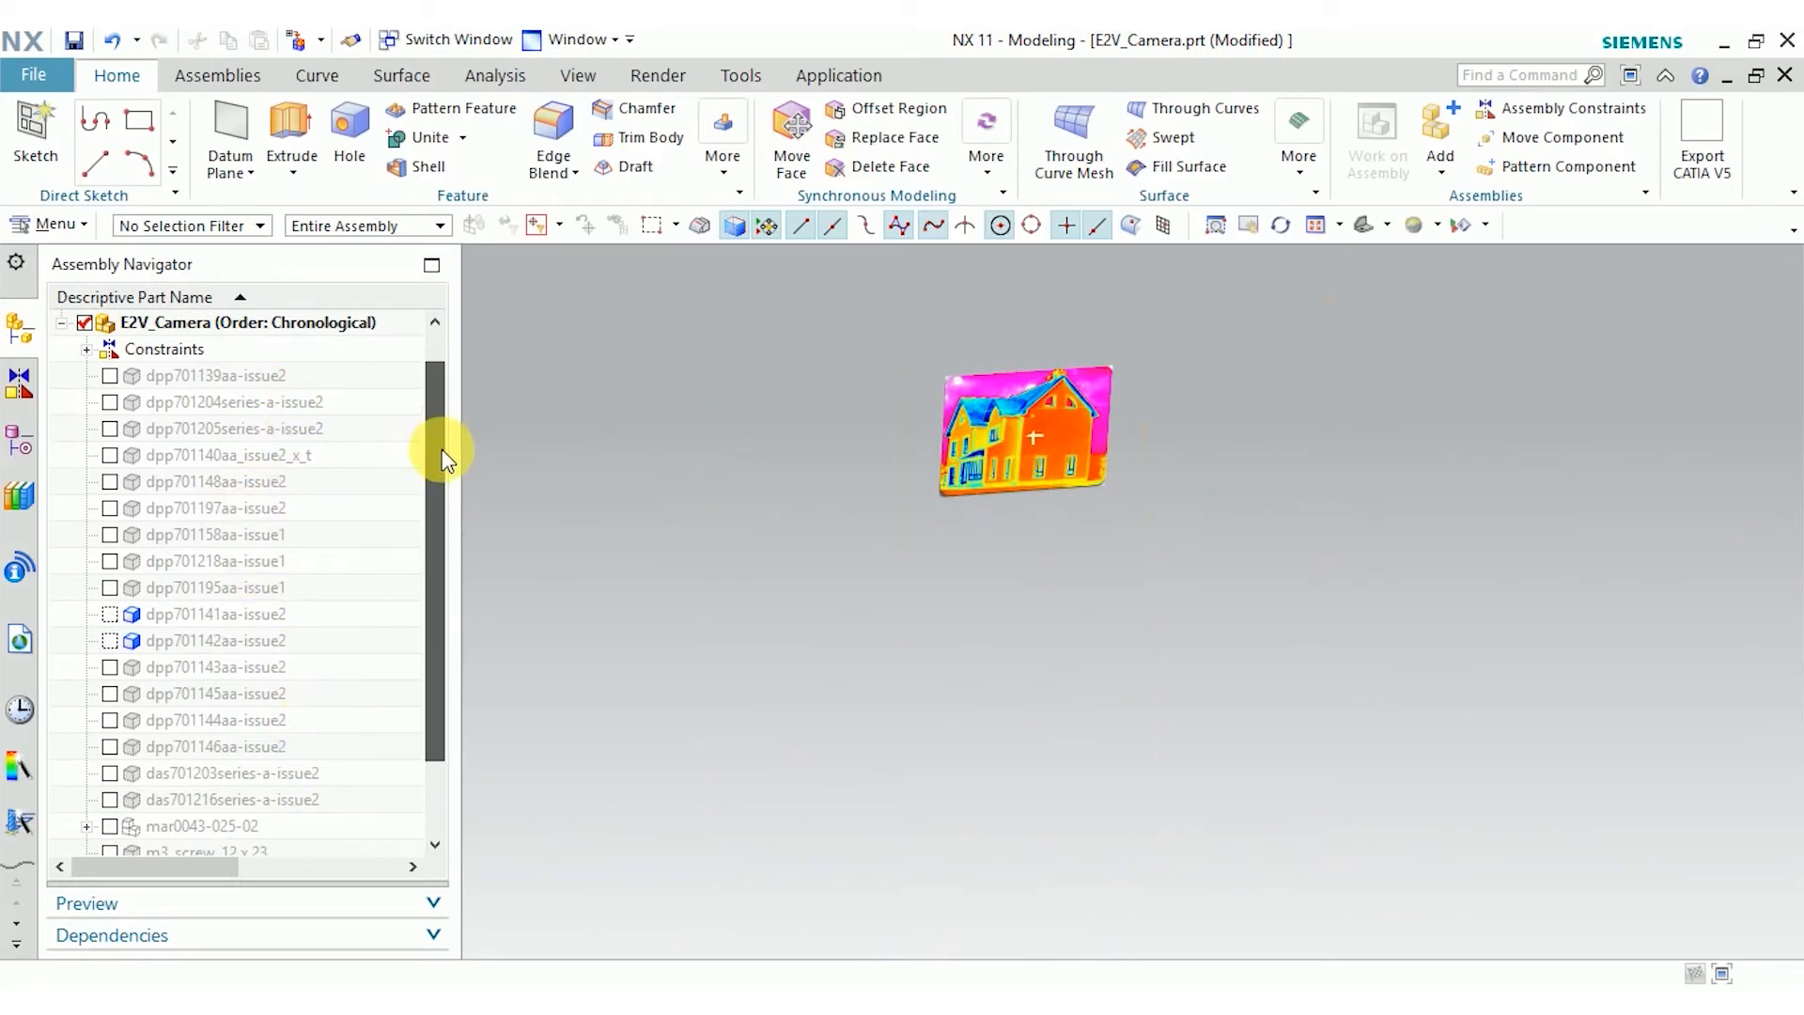
Load and show the mar0043-025-02 subassembly in the camera assembly
left_click_drag(442, 451, 442, 532)
left_click(109, 721)
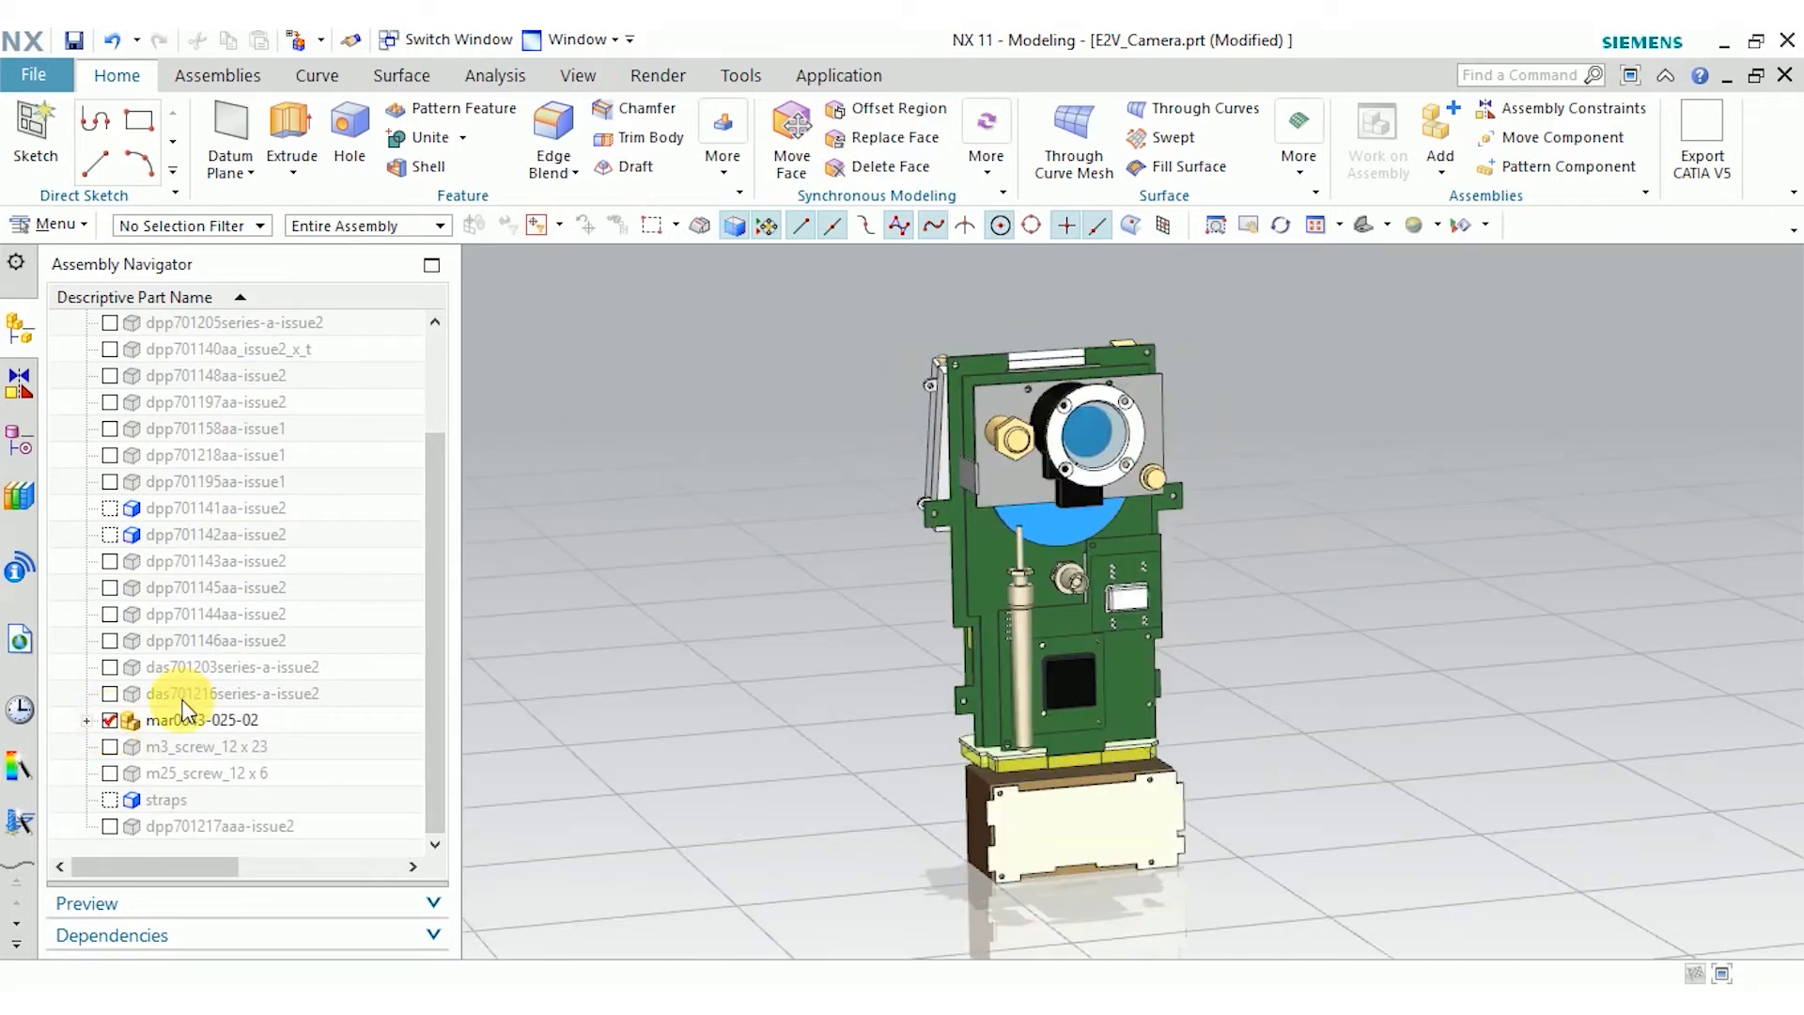
middle_click_drag(1108, 685, 1219, 747)
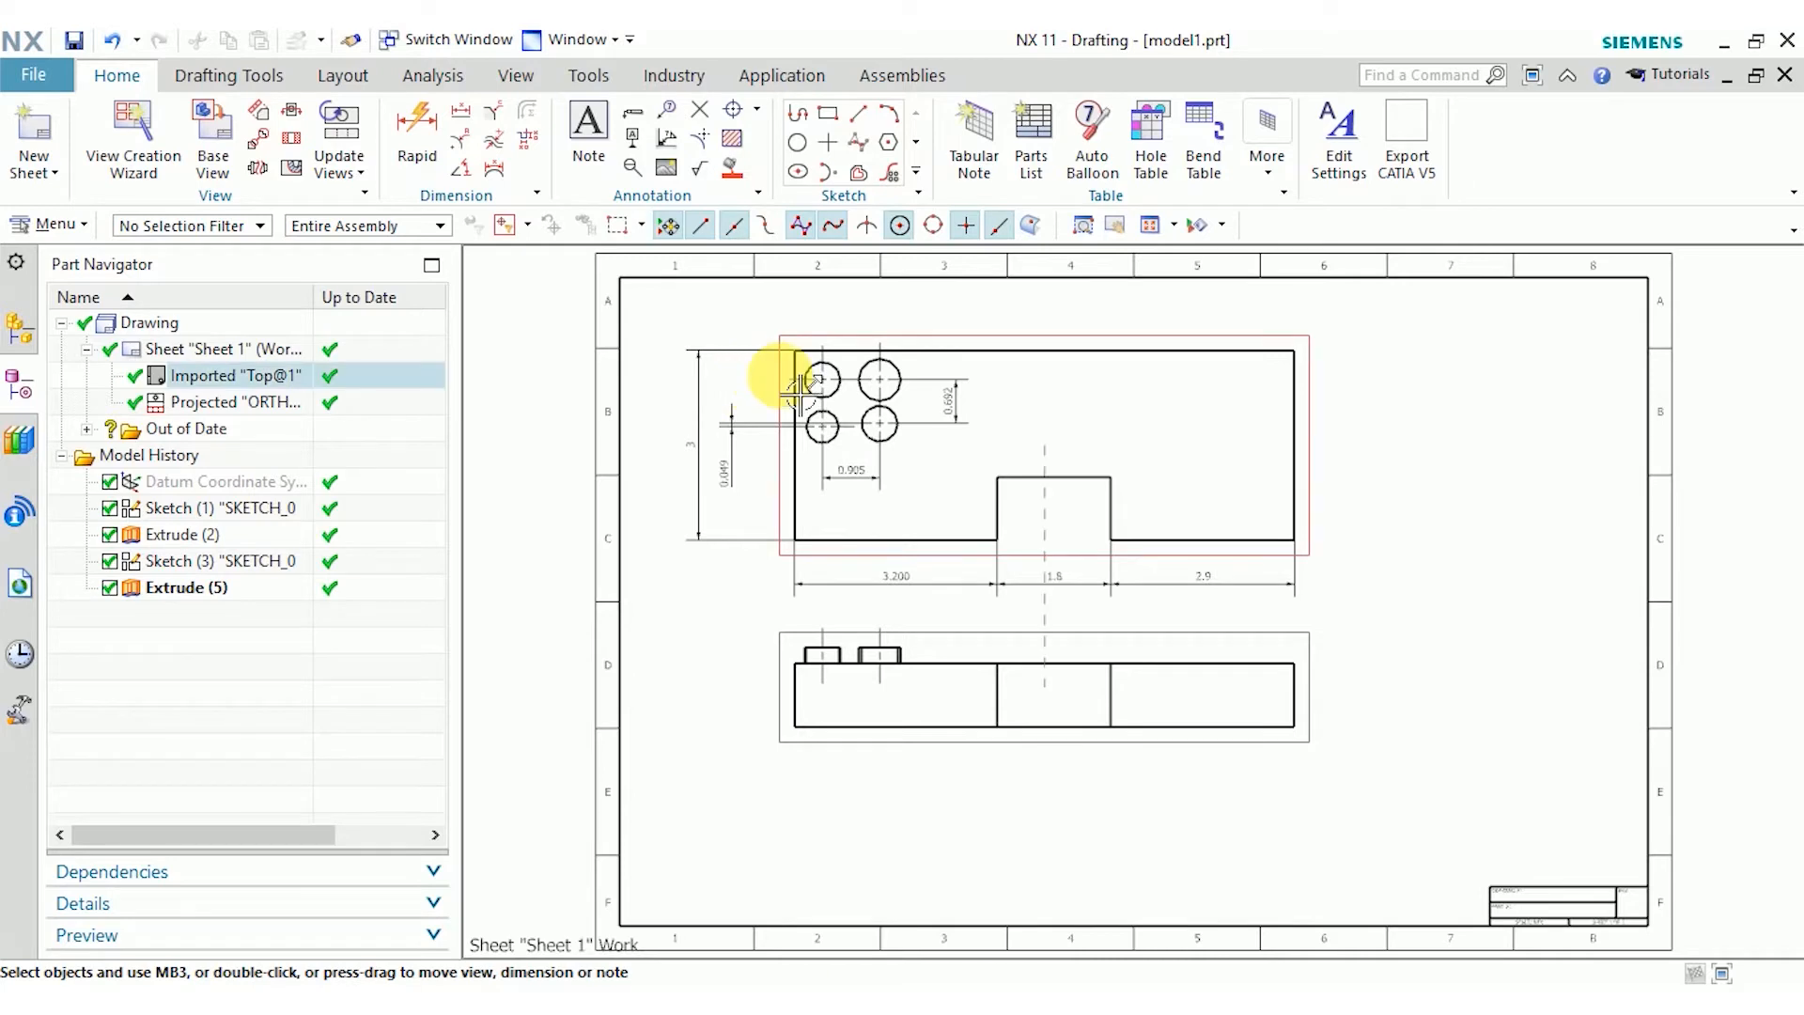
Try a vertical rapid dimension between the centres of the two circles nearest the plate's left edge in the upper drawing view
scroll(785, 386, "up", 5)
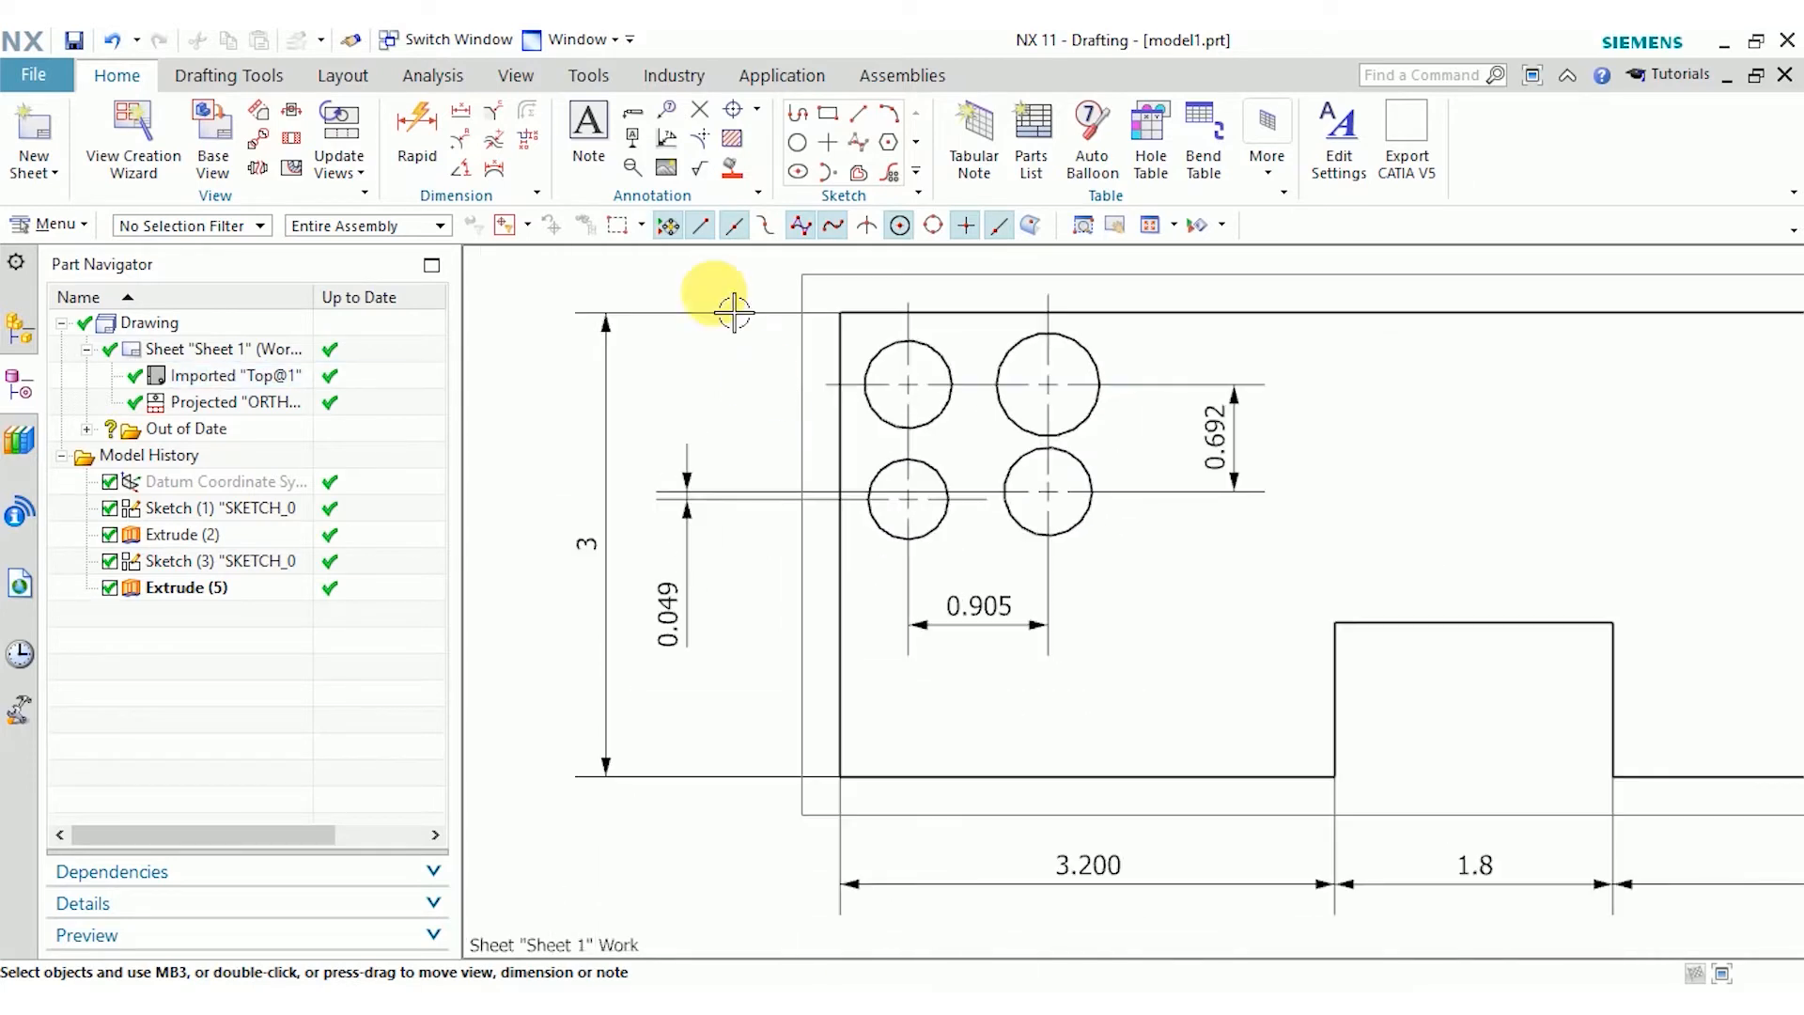
left_click(420, 136)
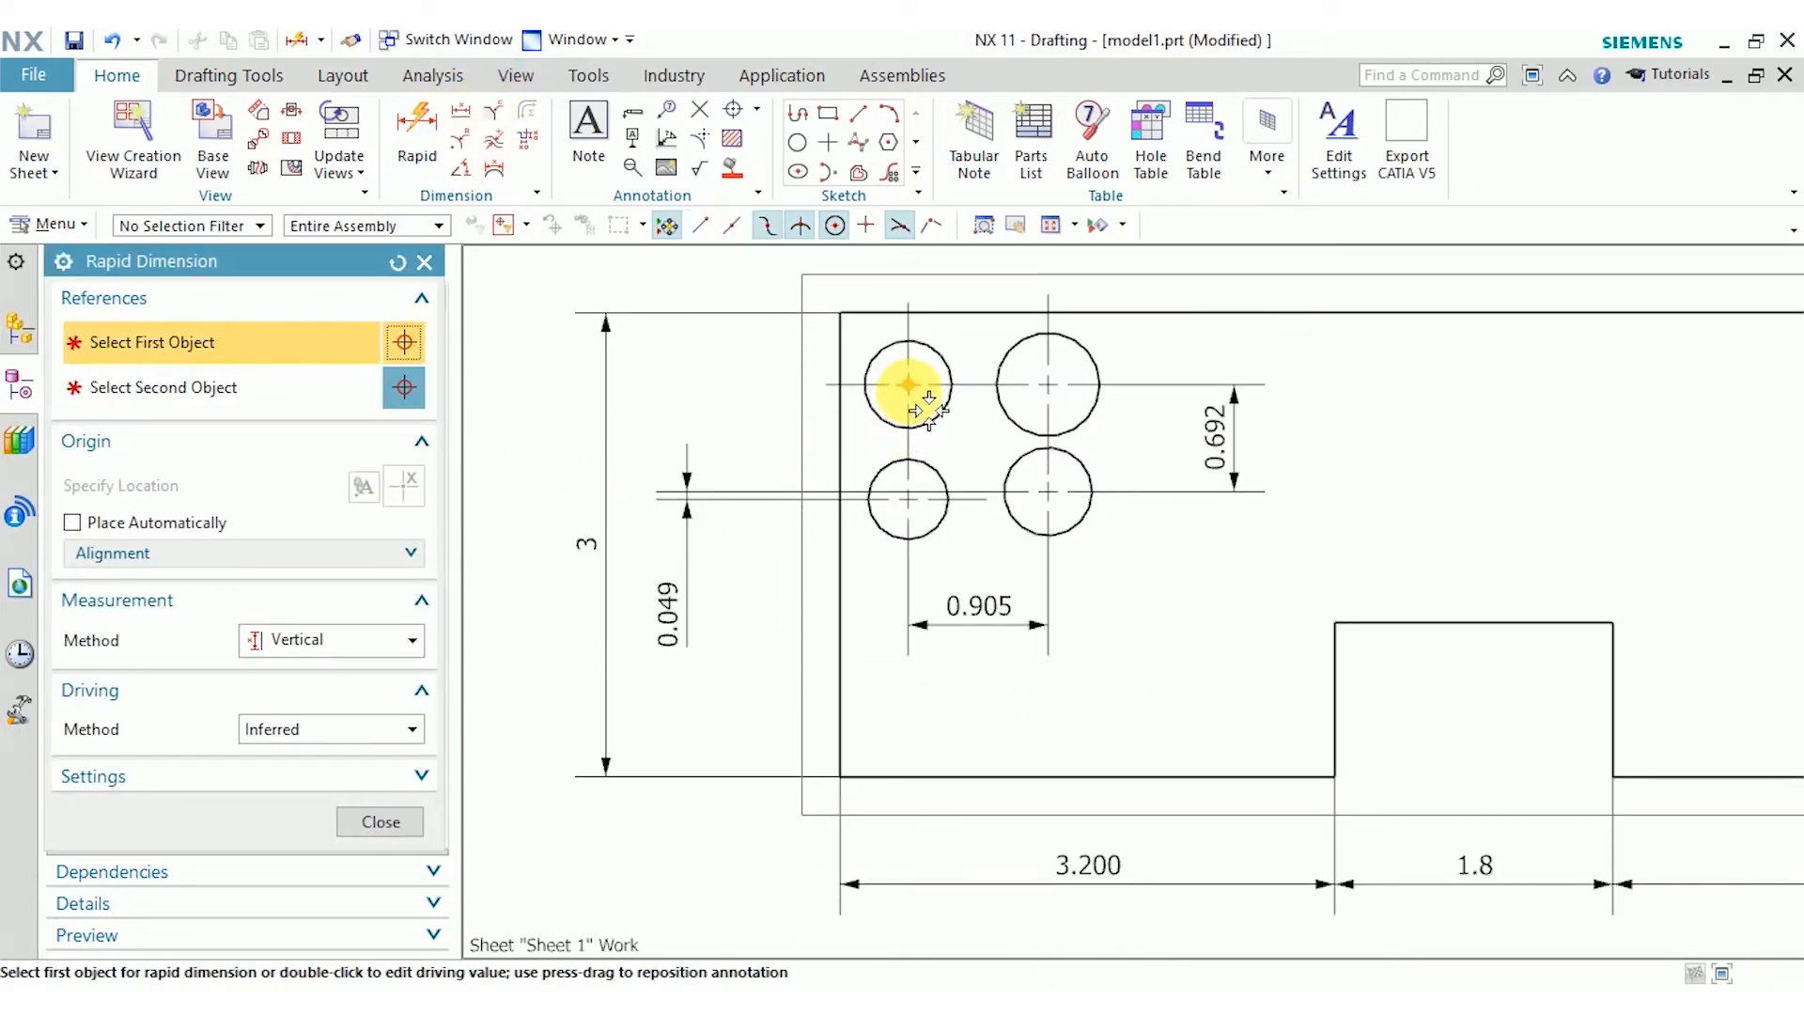
left_click(907, 384)
left_click(907, 498)
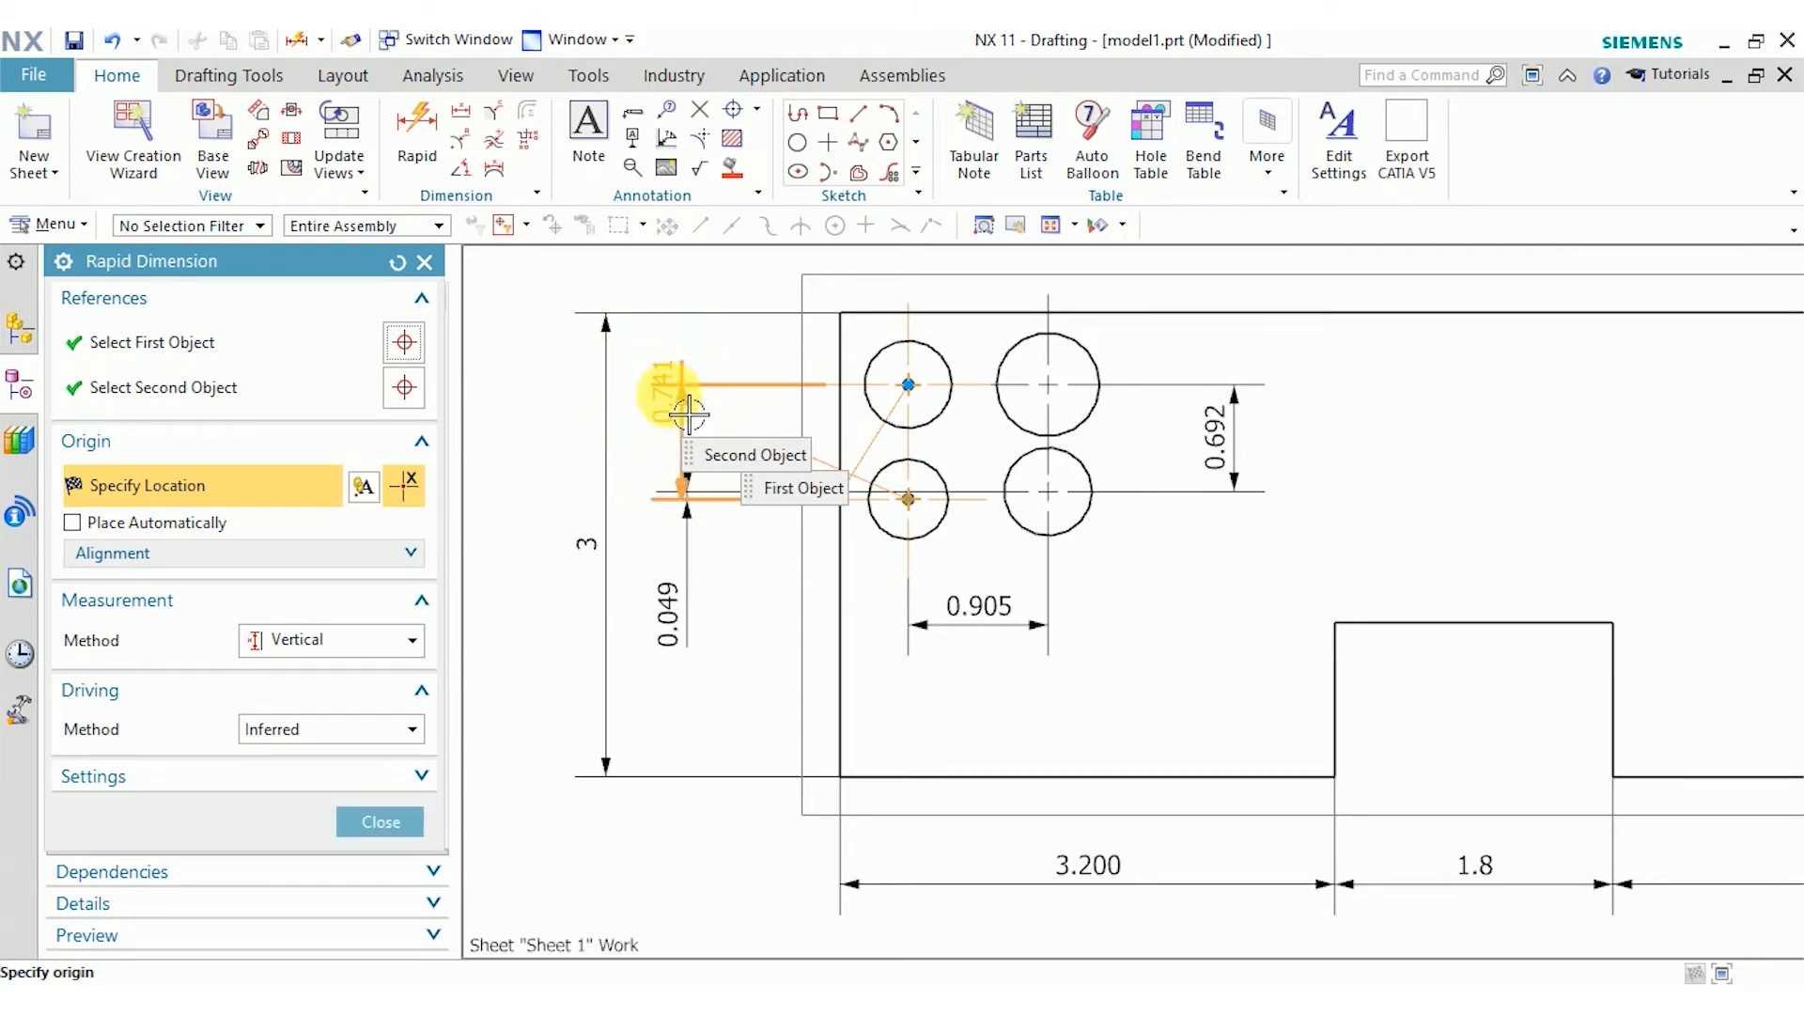
left_click(662, 454)
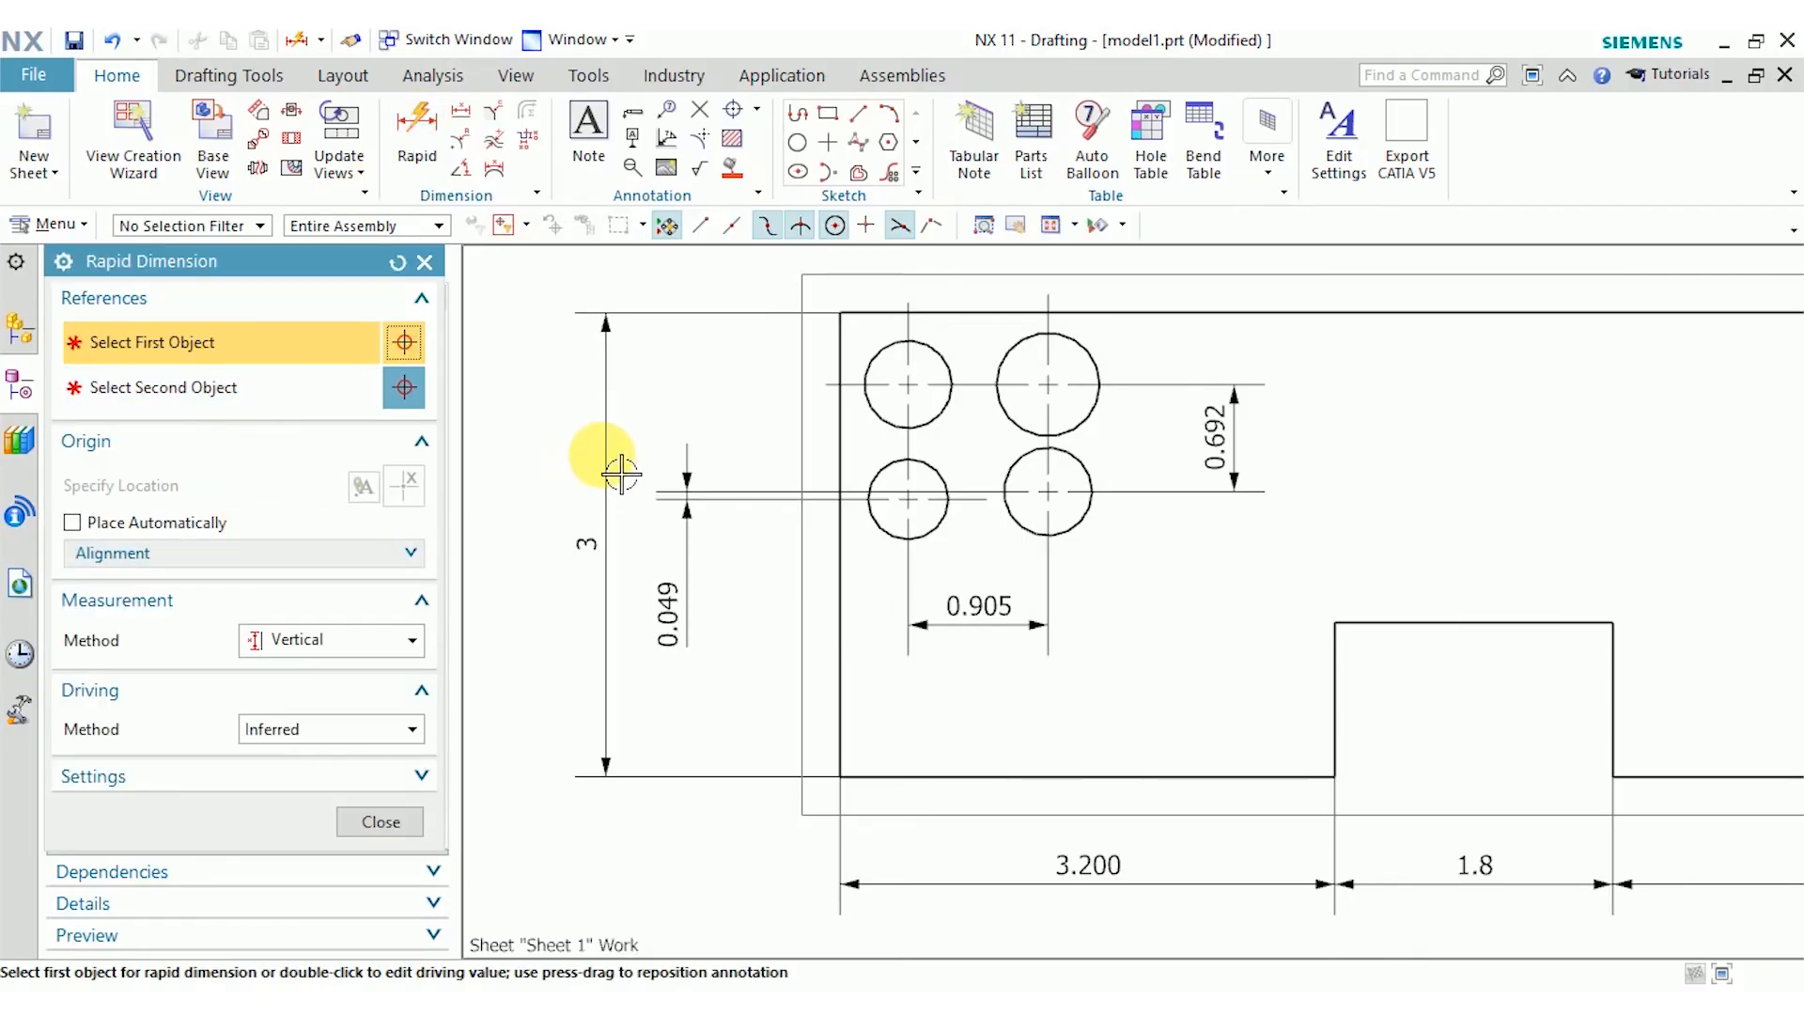
left_click(908, 384)
left_click(899, 515)
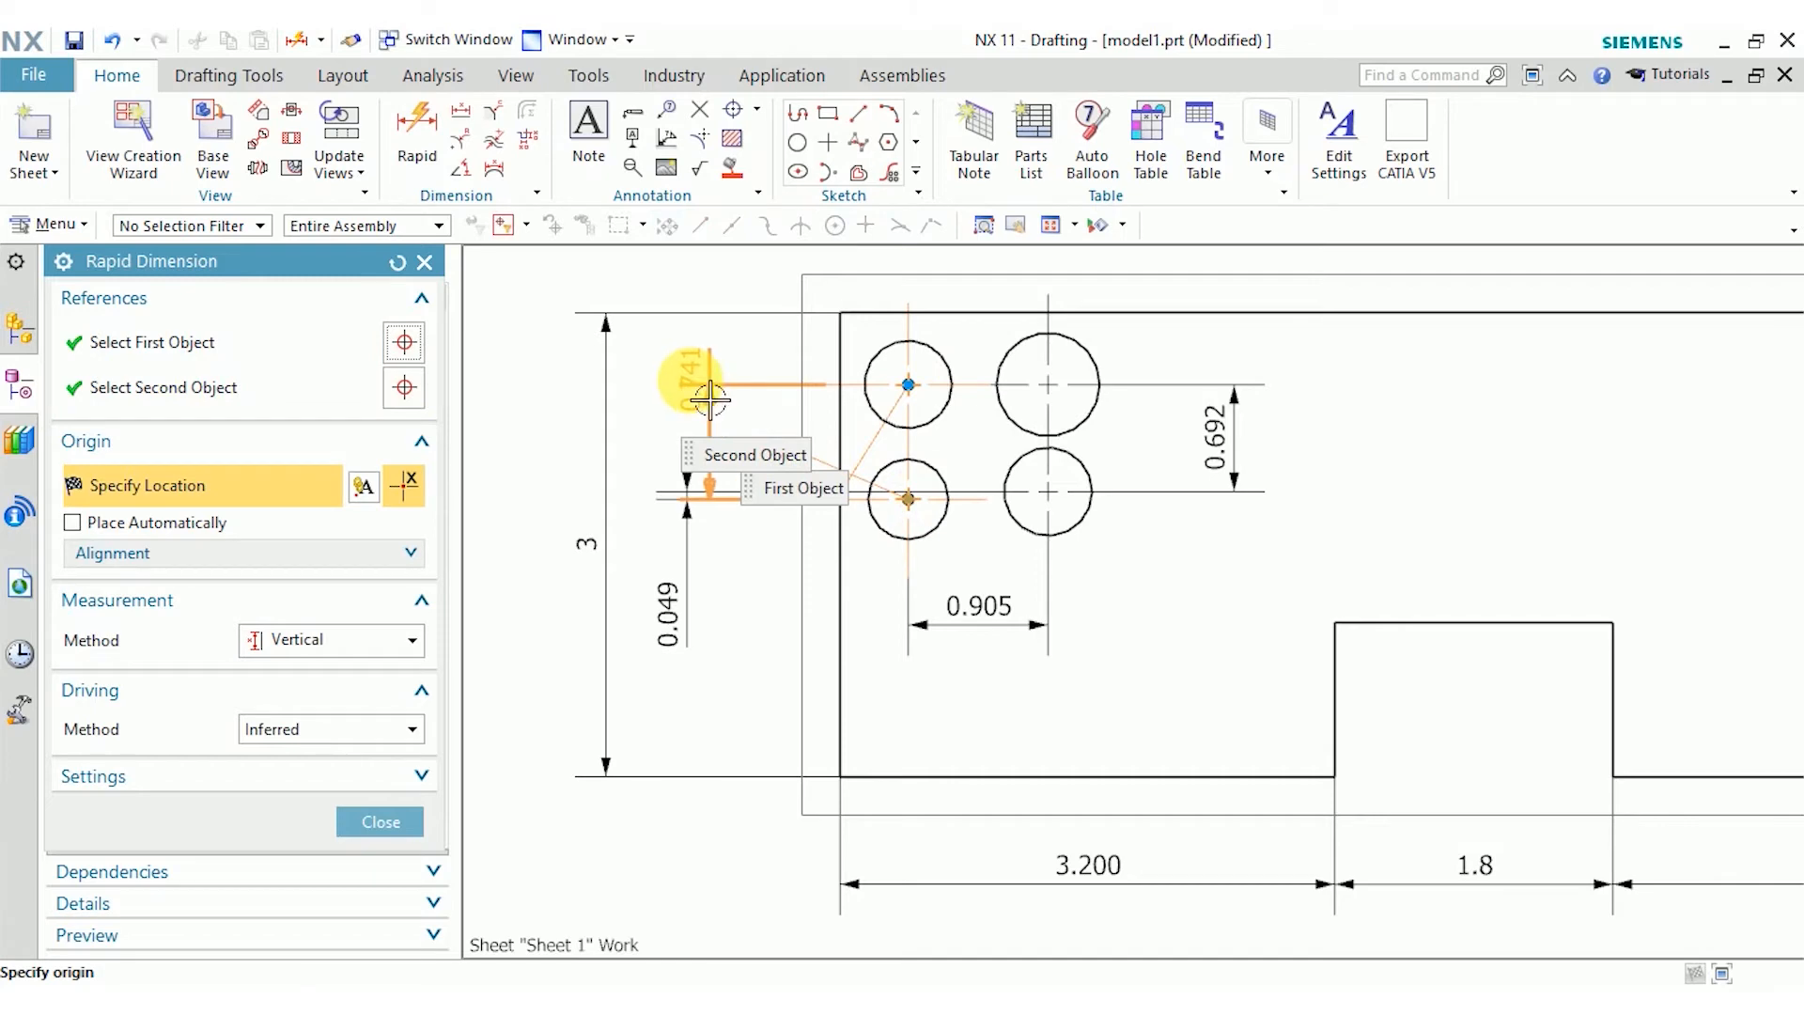
mouse_move(706, 396)
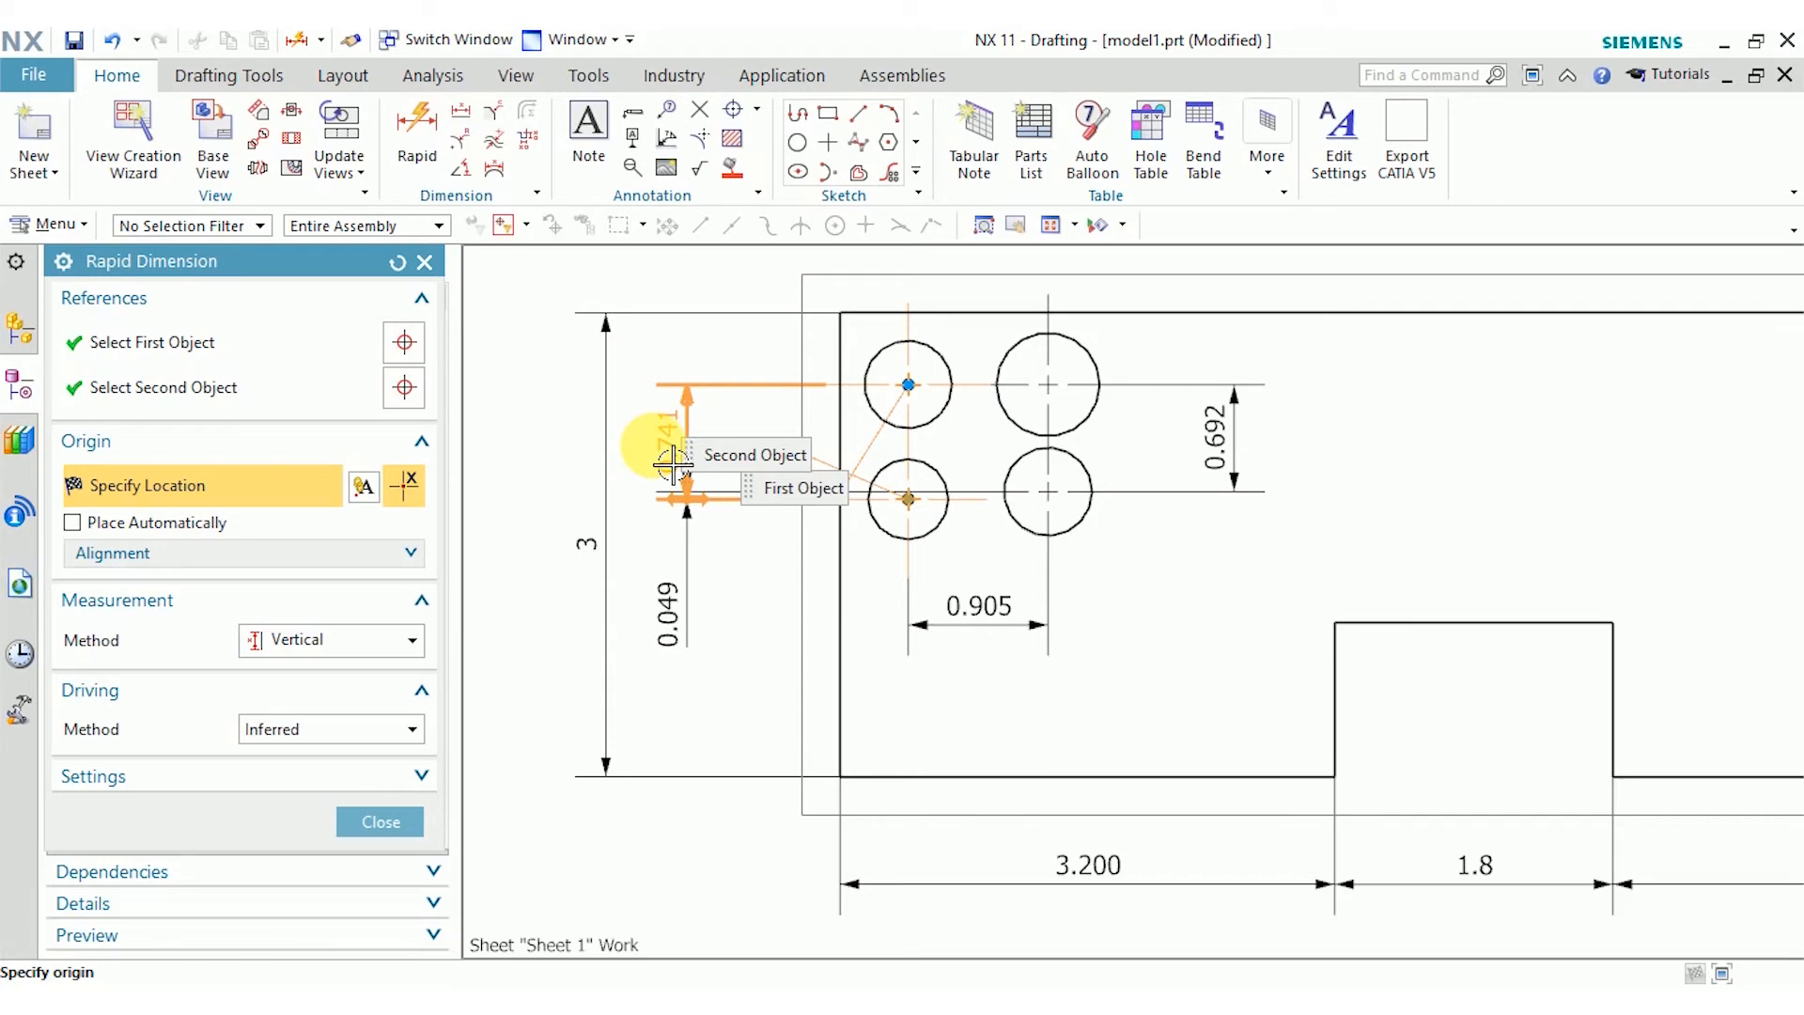
mouse_move(672, 463)
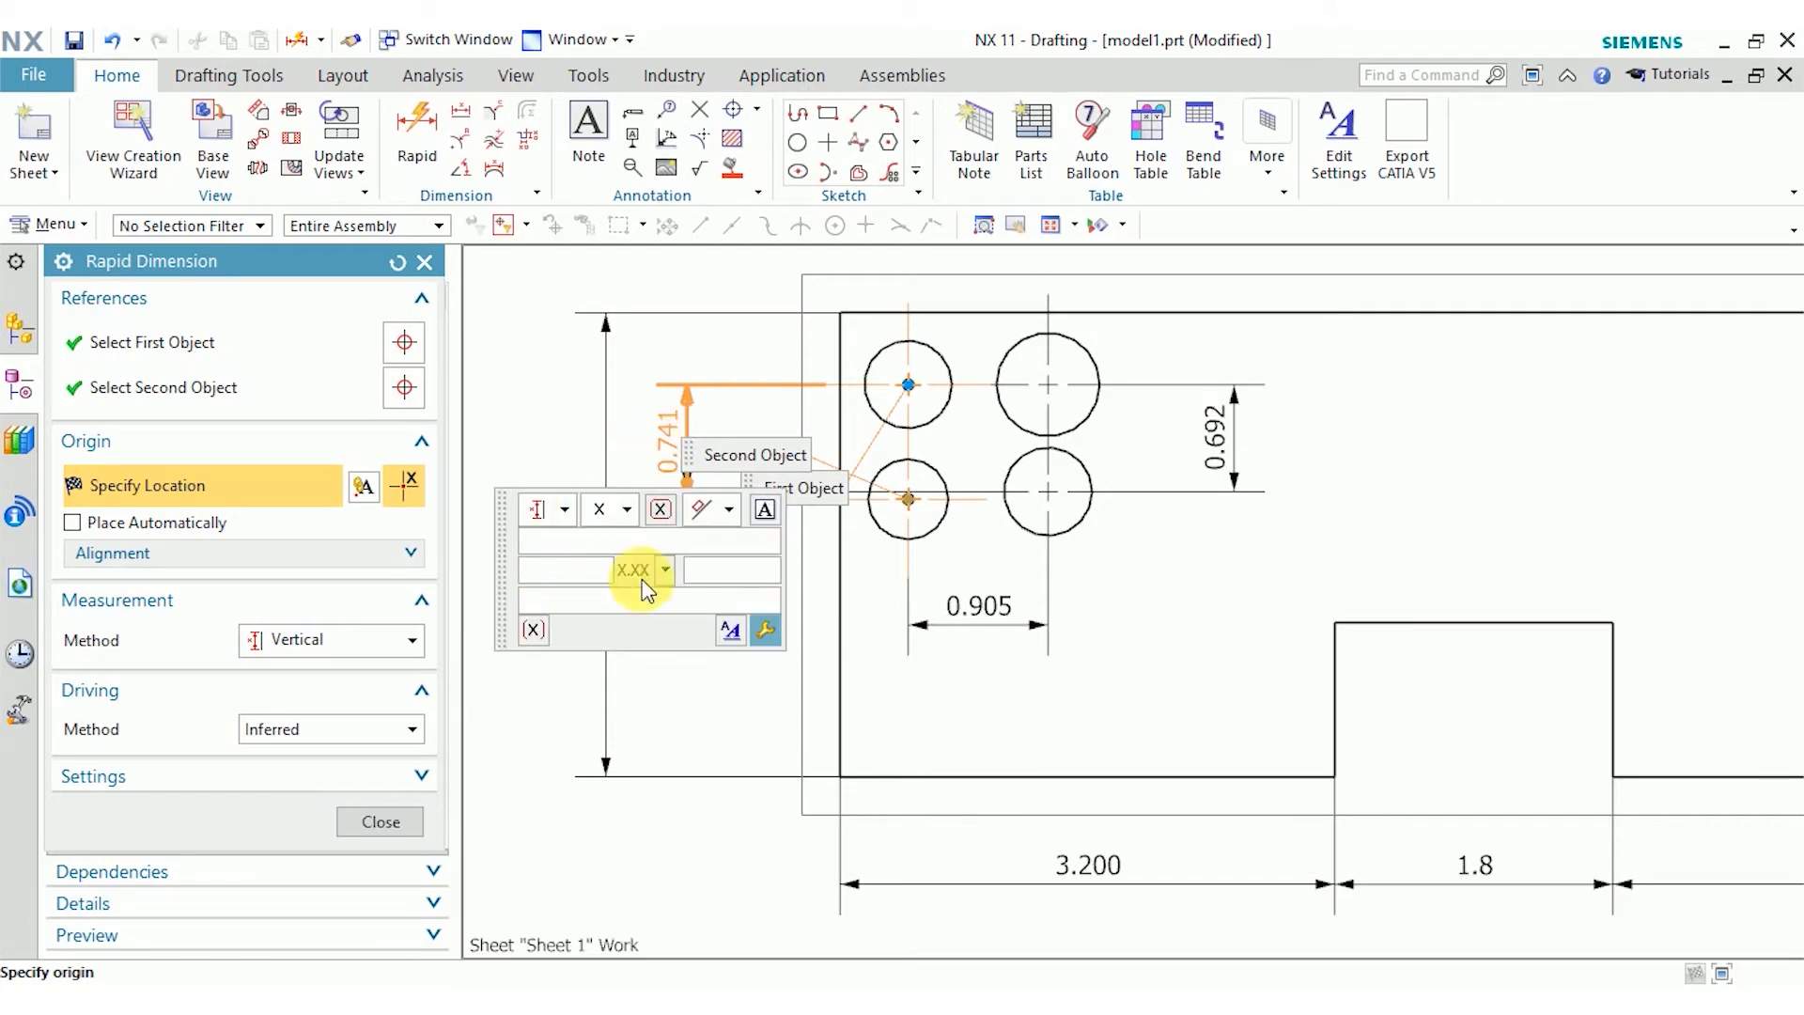
left_click(381, 821)
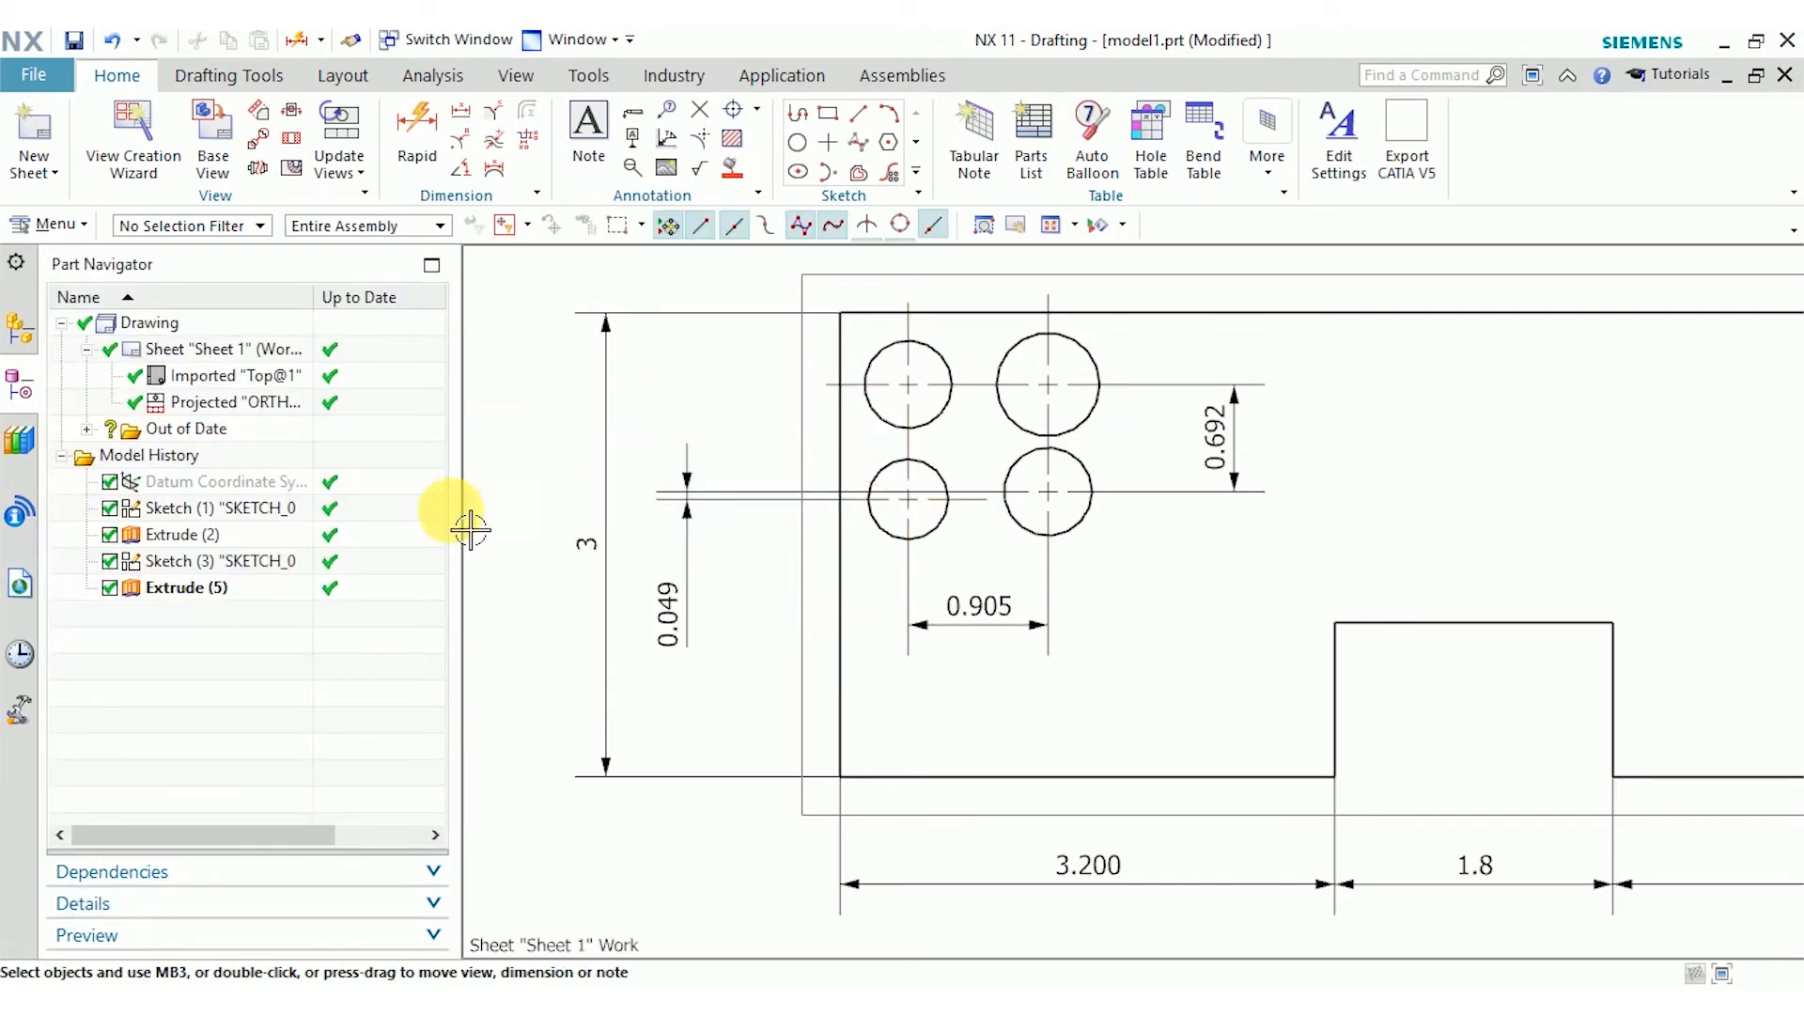
Examine the Pause Delay for On-Screen Dialog choices in the Customer Defaults for the Drafting General/Setup workflow
left_click(53, 74)
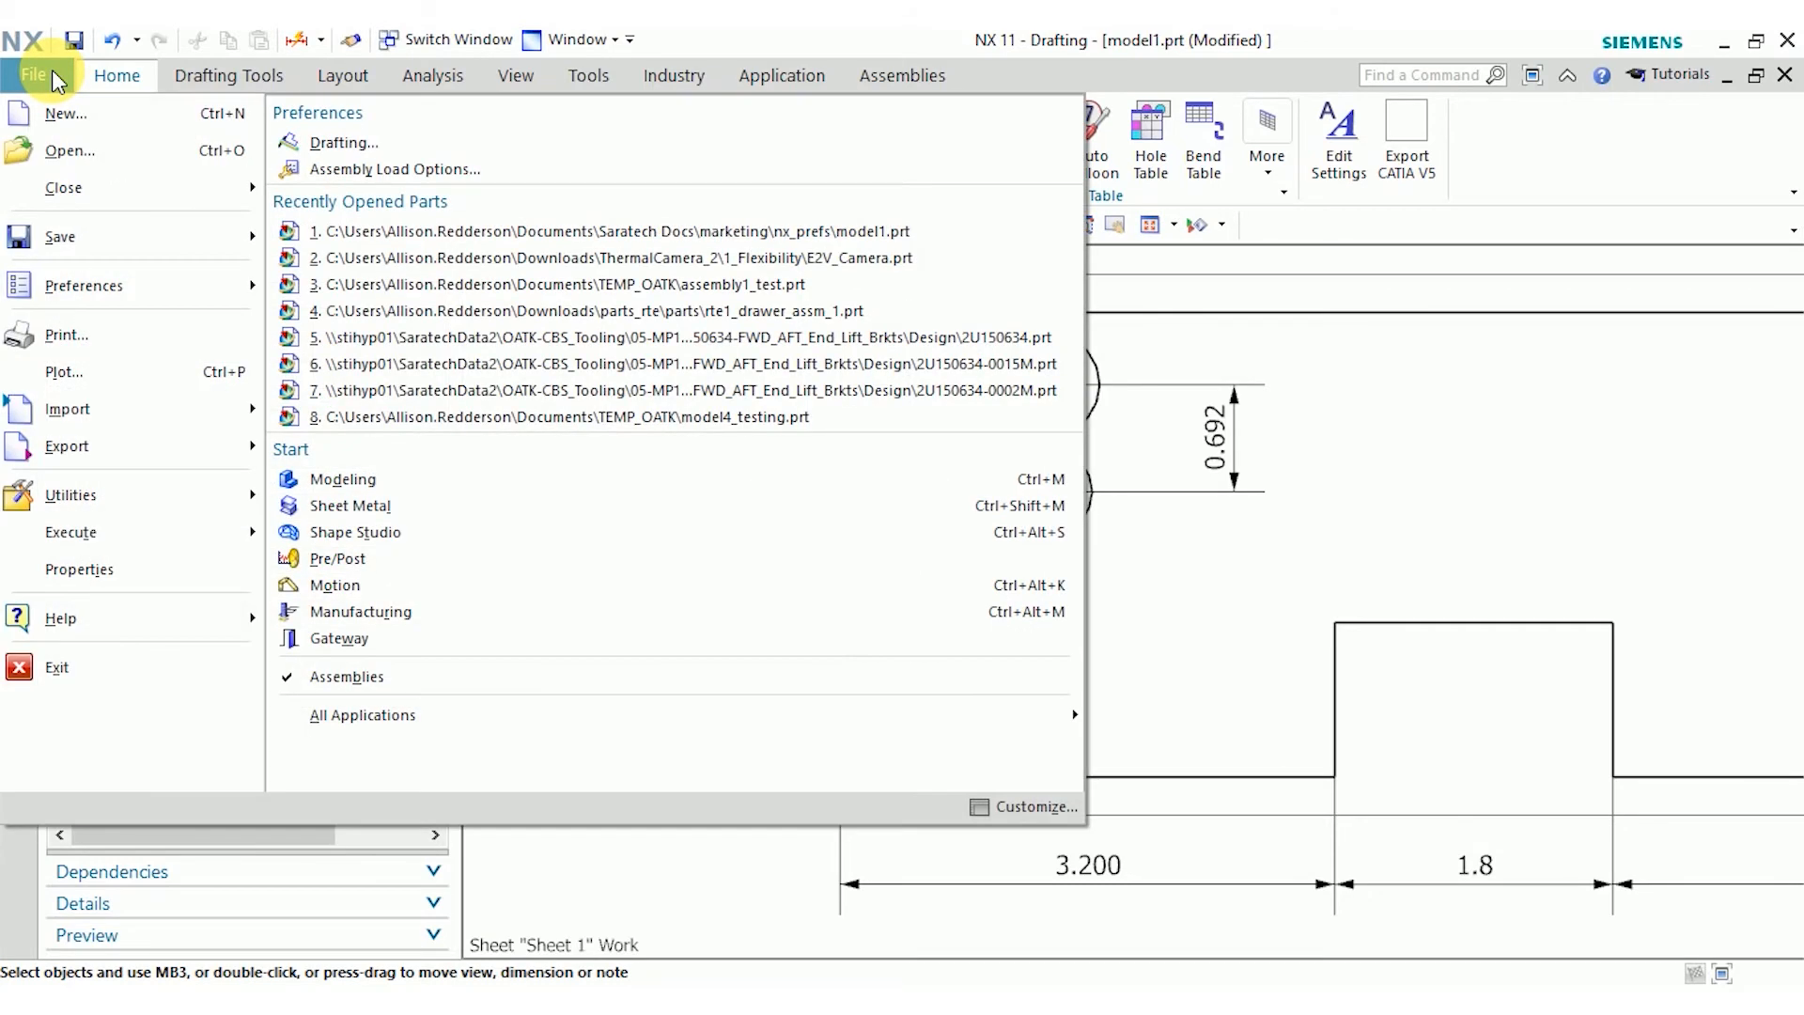
mouse_move(161, 491)
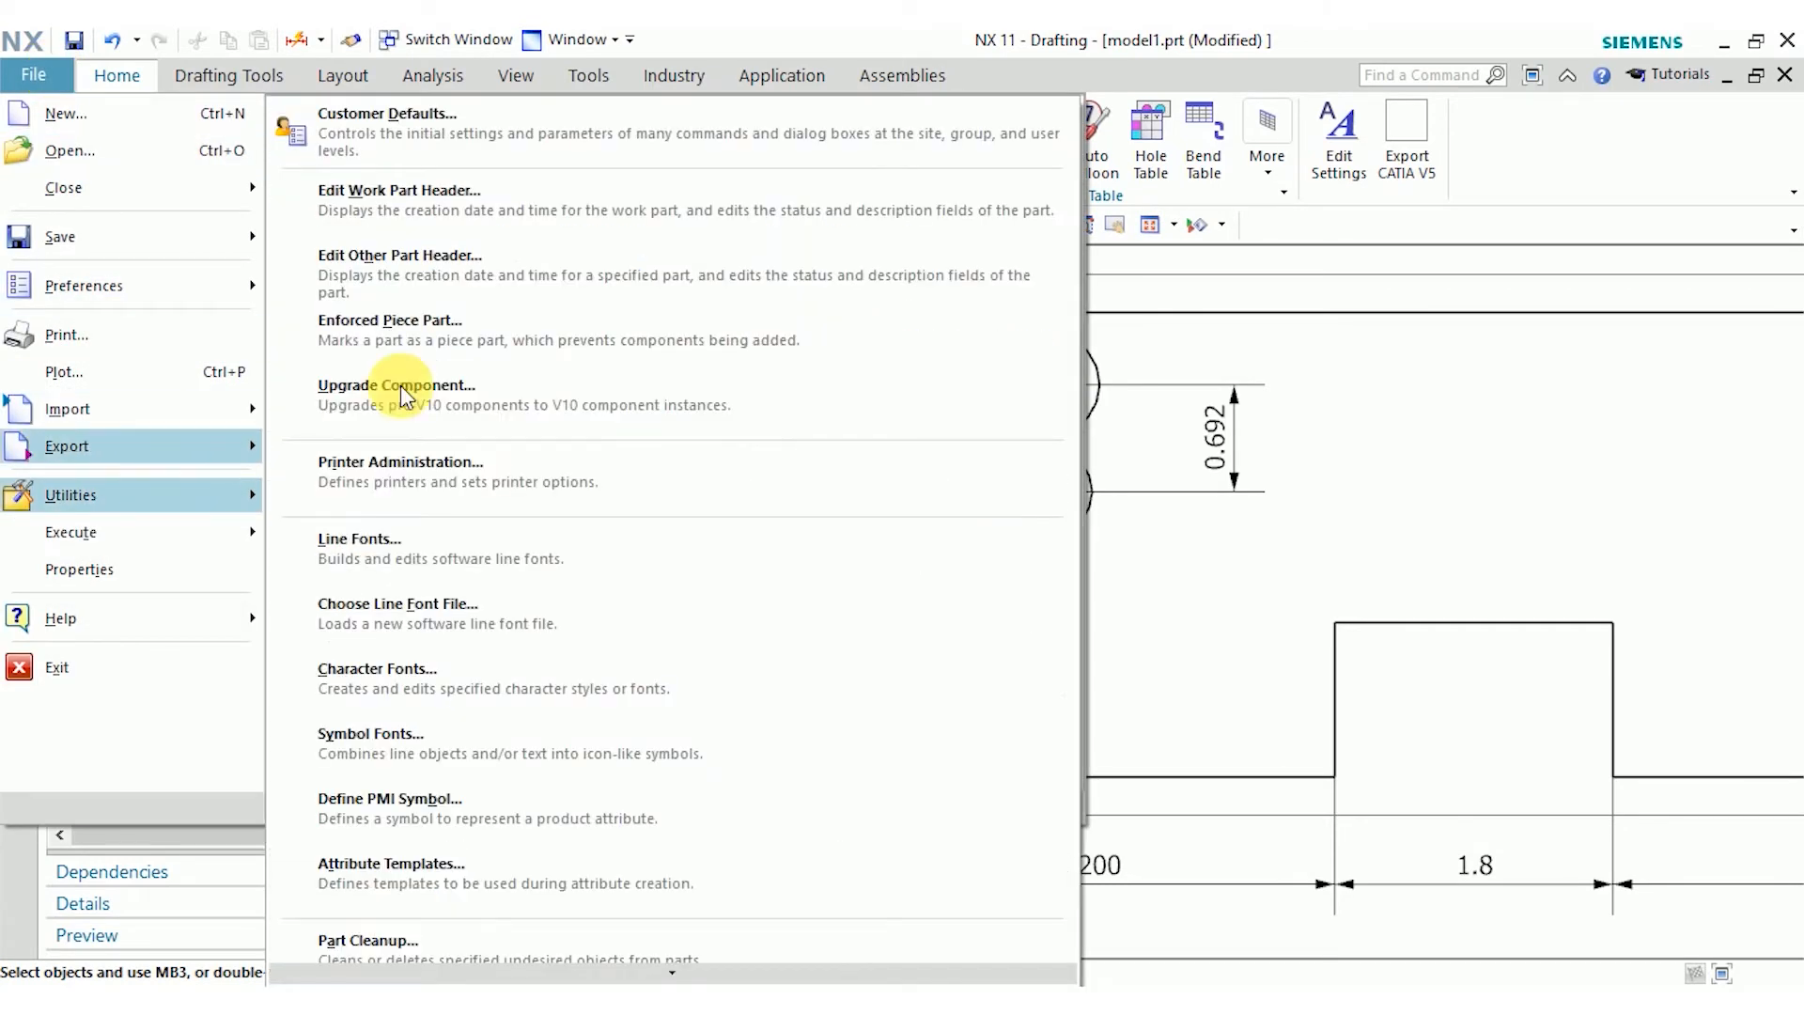
left_click(450, 137)
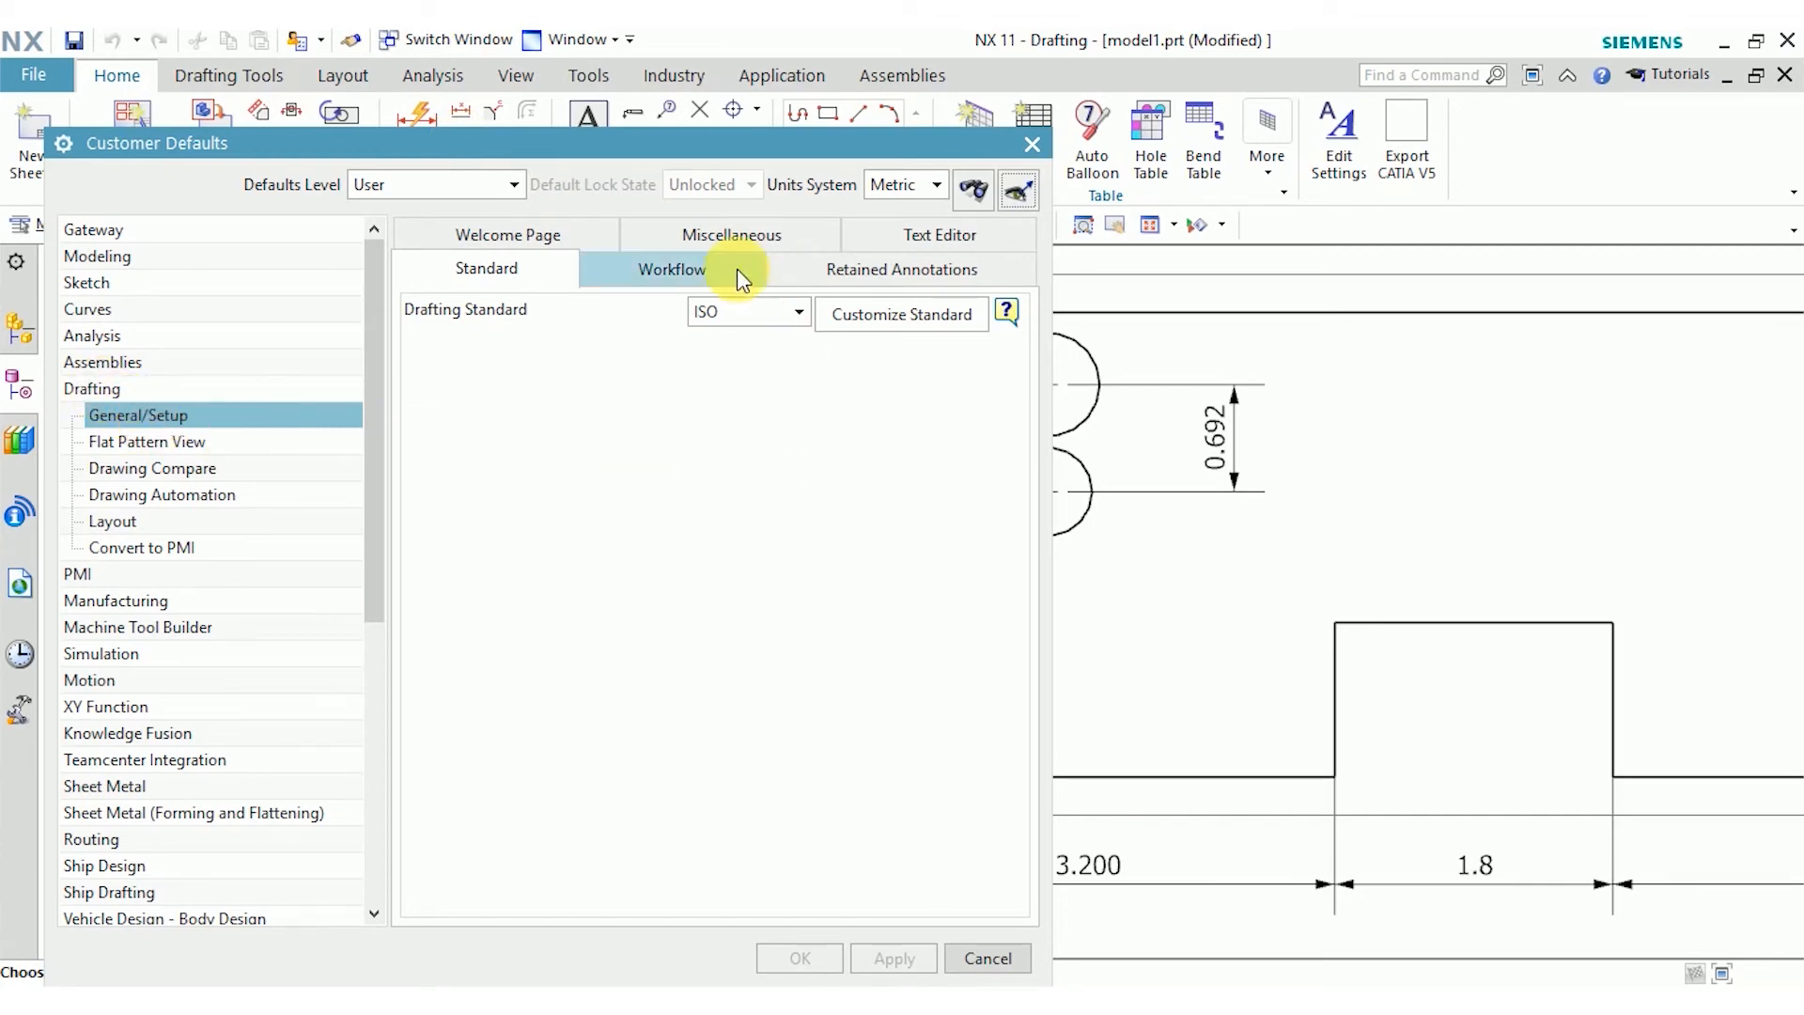
left_click(697, 269)
scroll(742, 757, "down", 3)
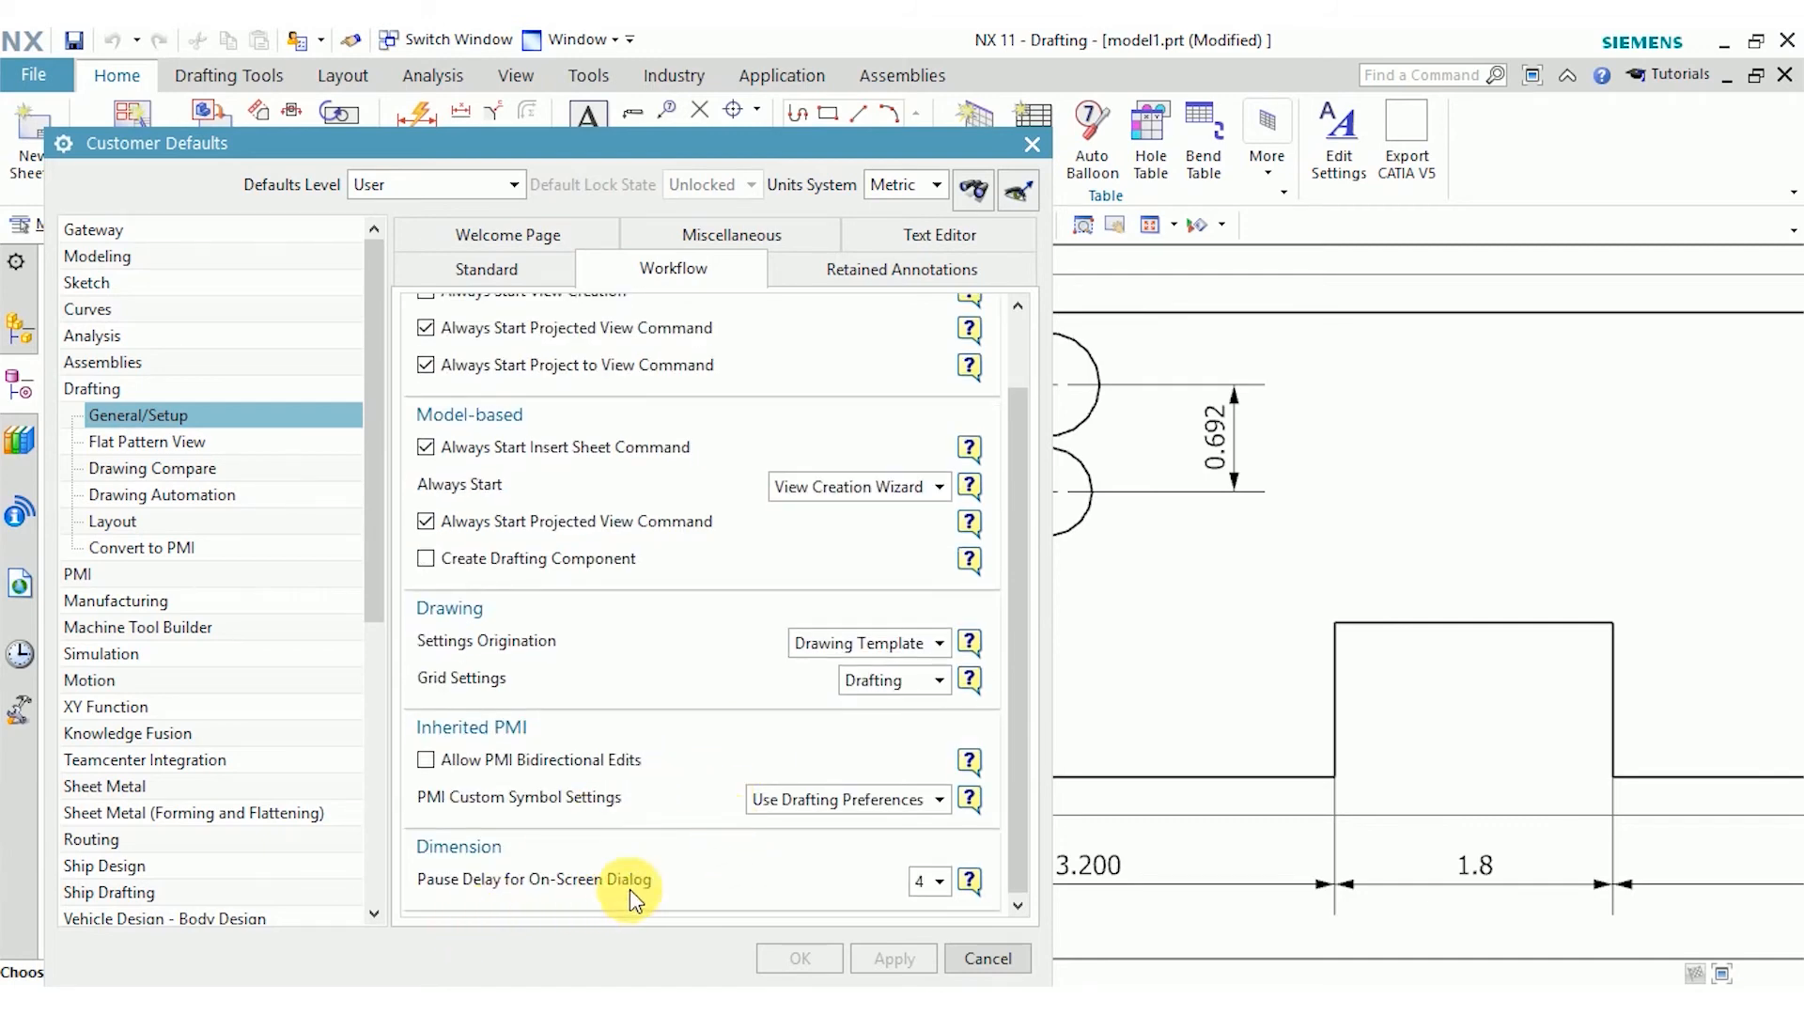
left_click(939, 887)
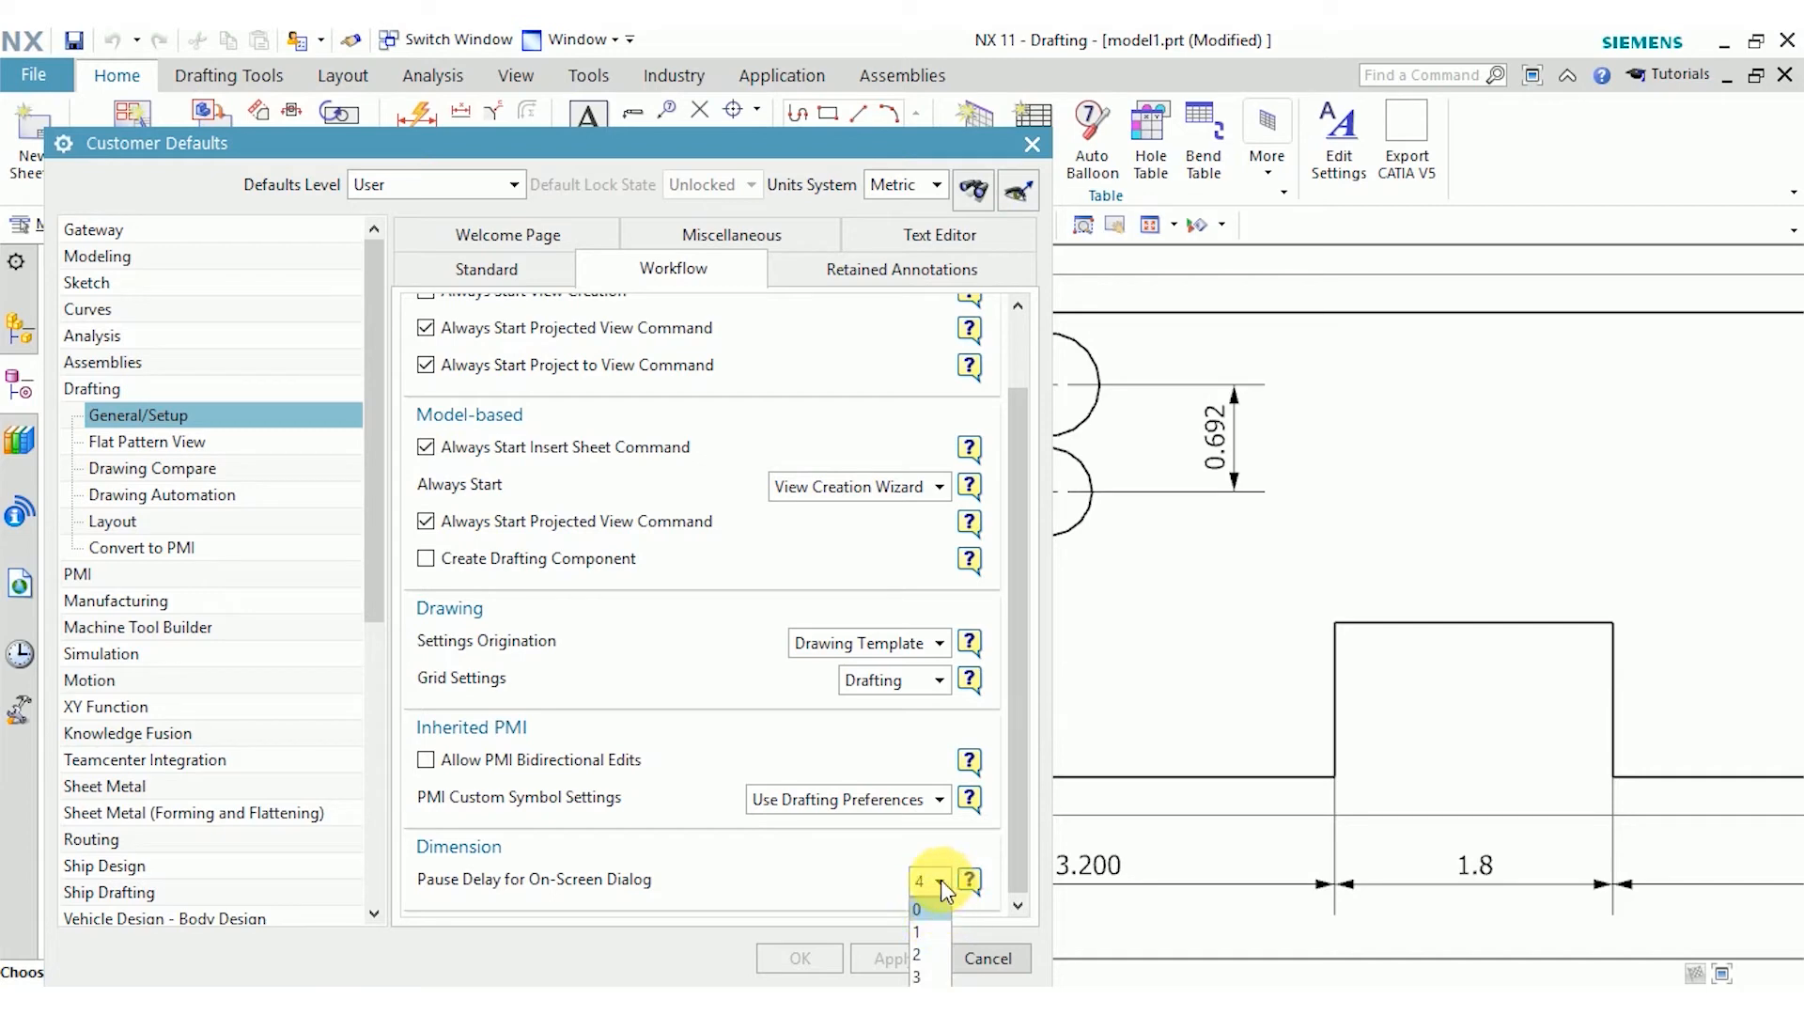
left_click(939, 880)
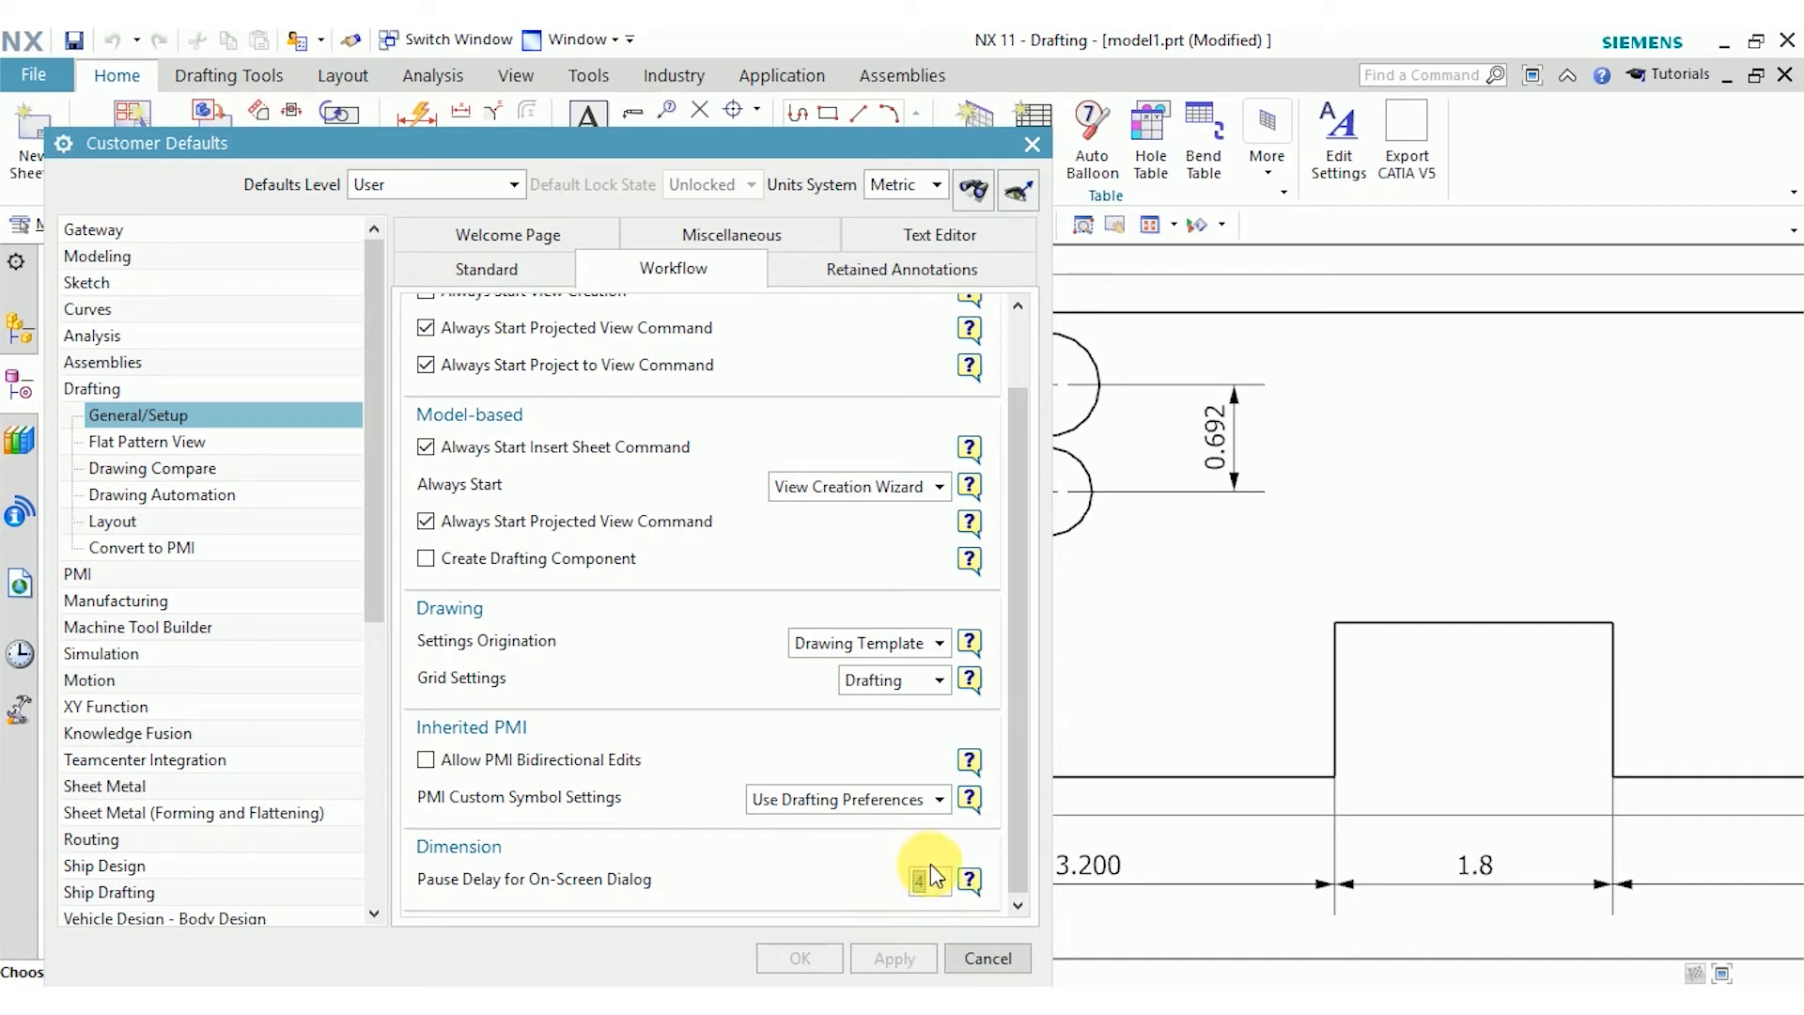
left_click(942, 883)
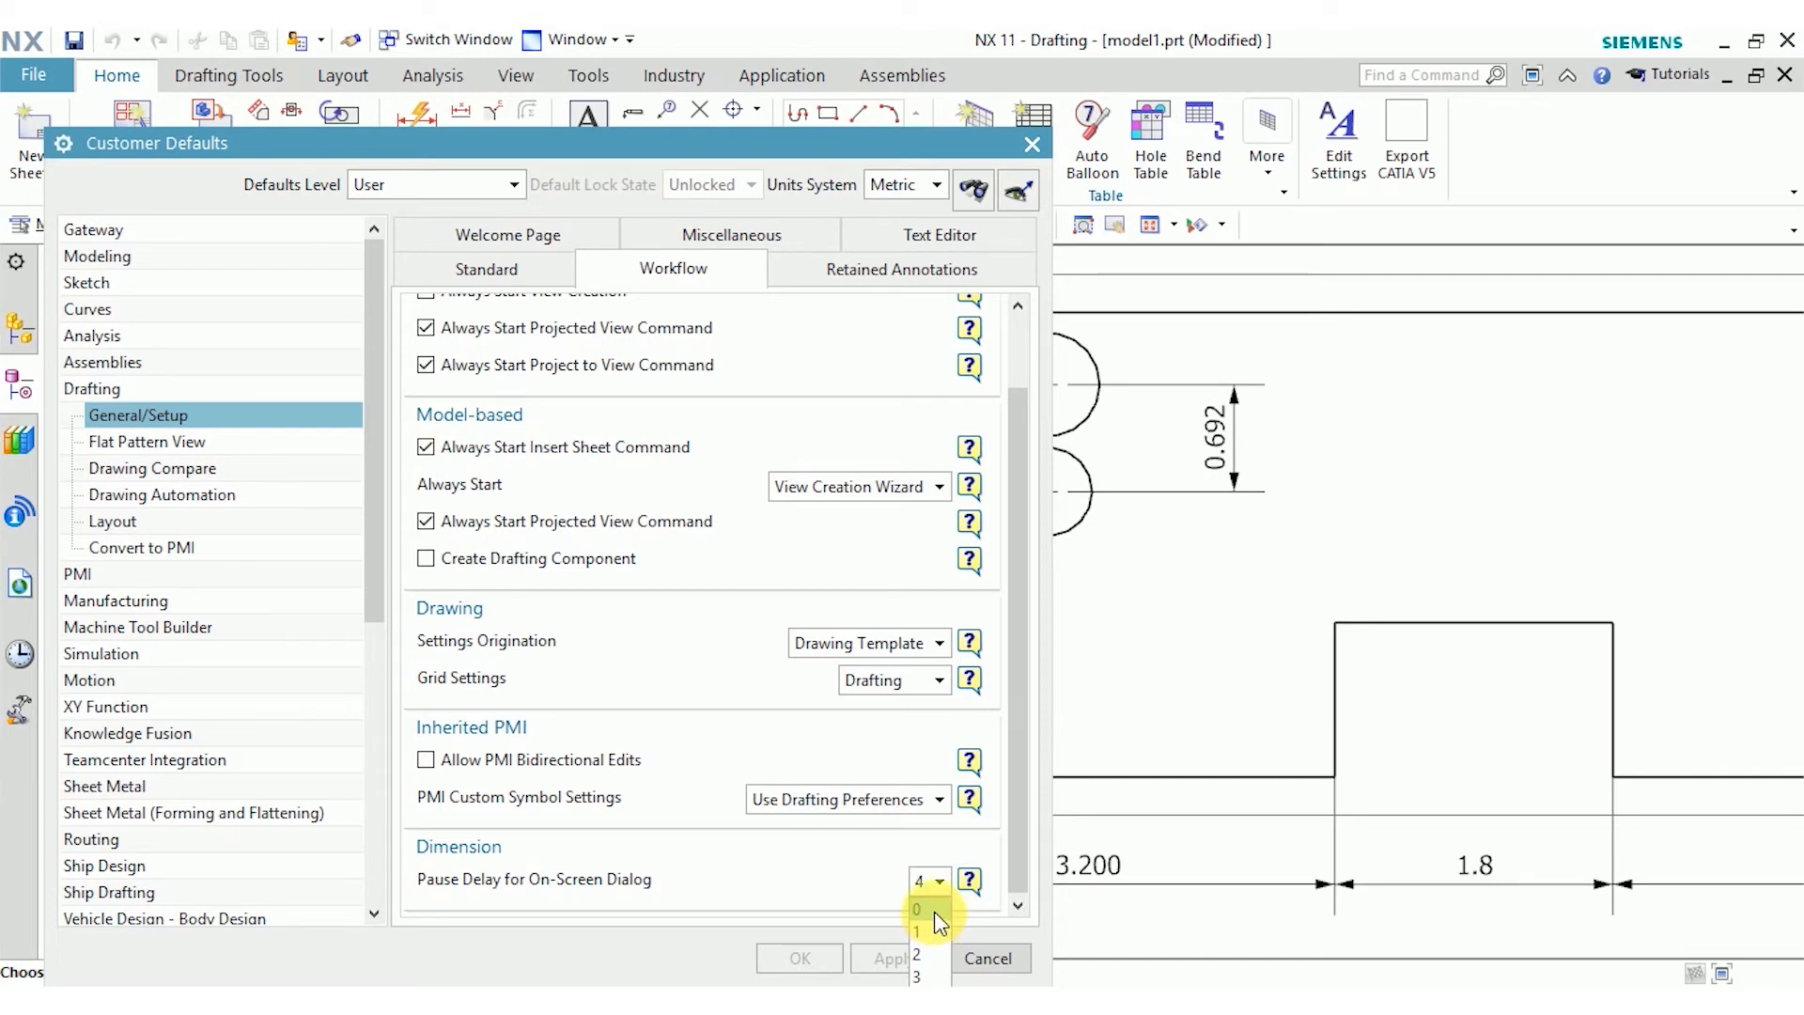
left_click(943, 883)
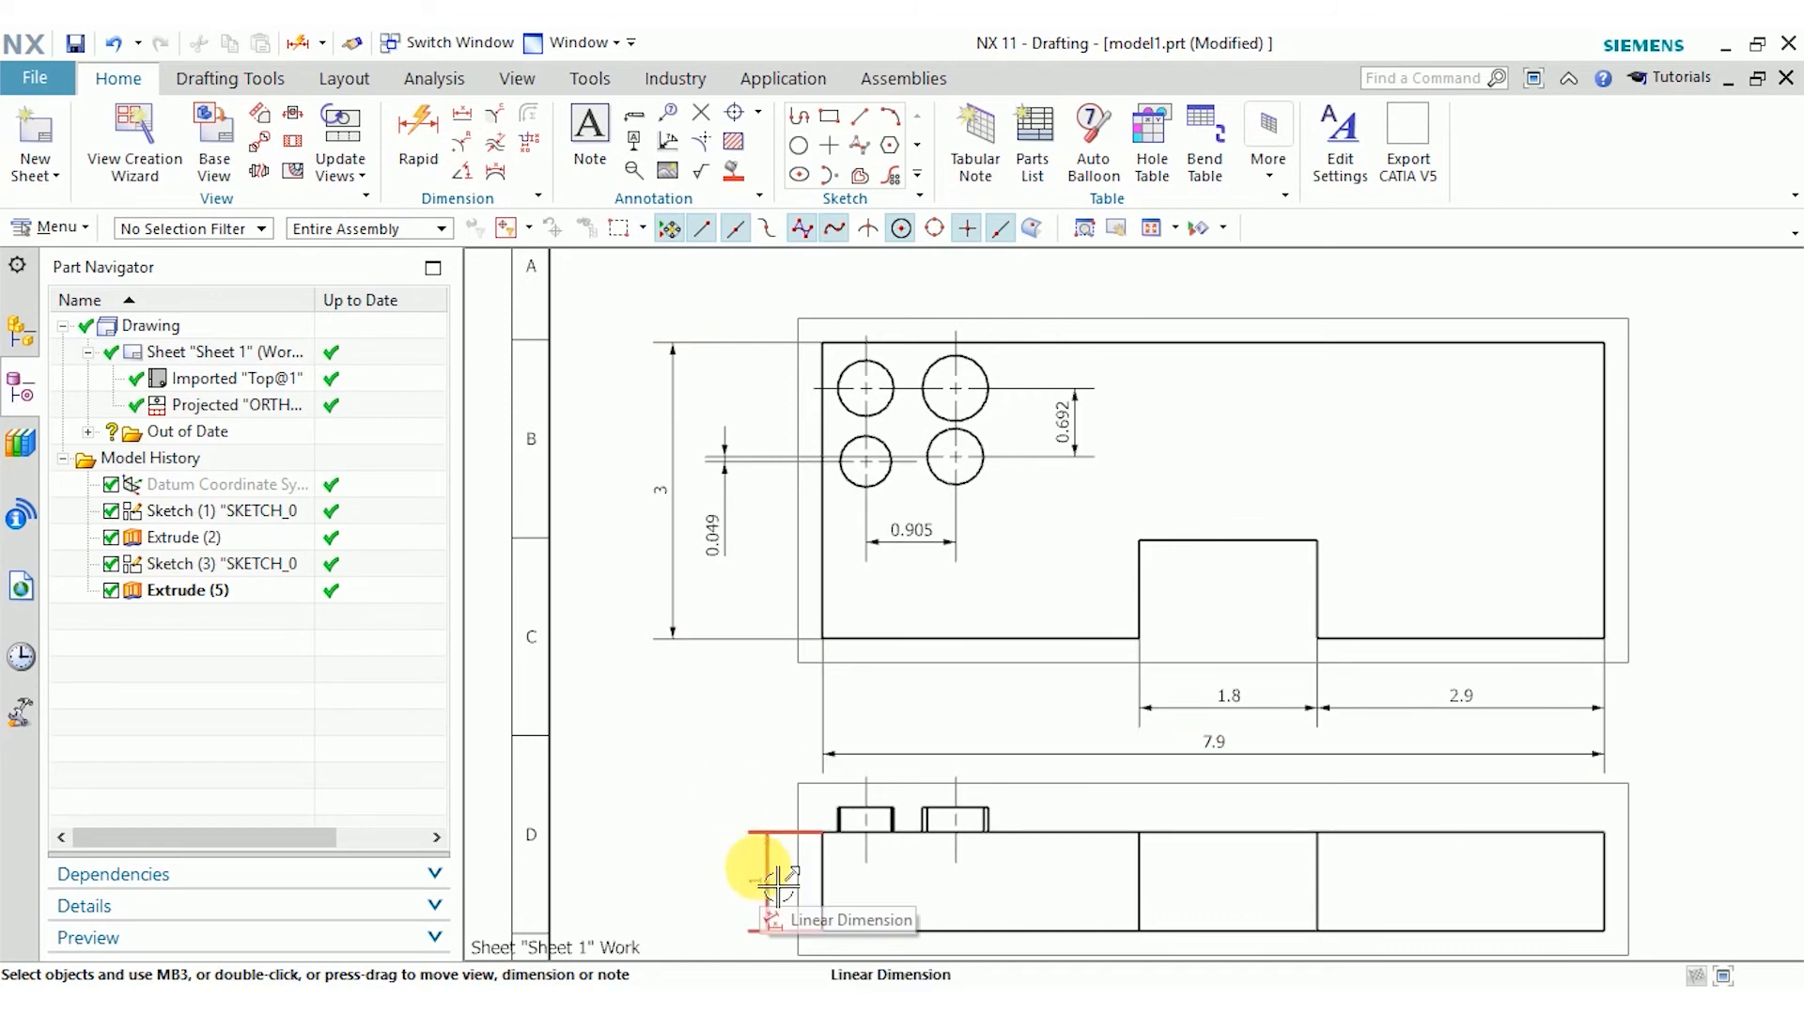
Turn on trailing zeros in the text unit settings of the overall length dimension below the upper view
right_click(1082, 754)
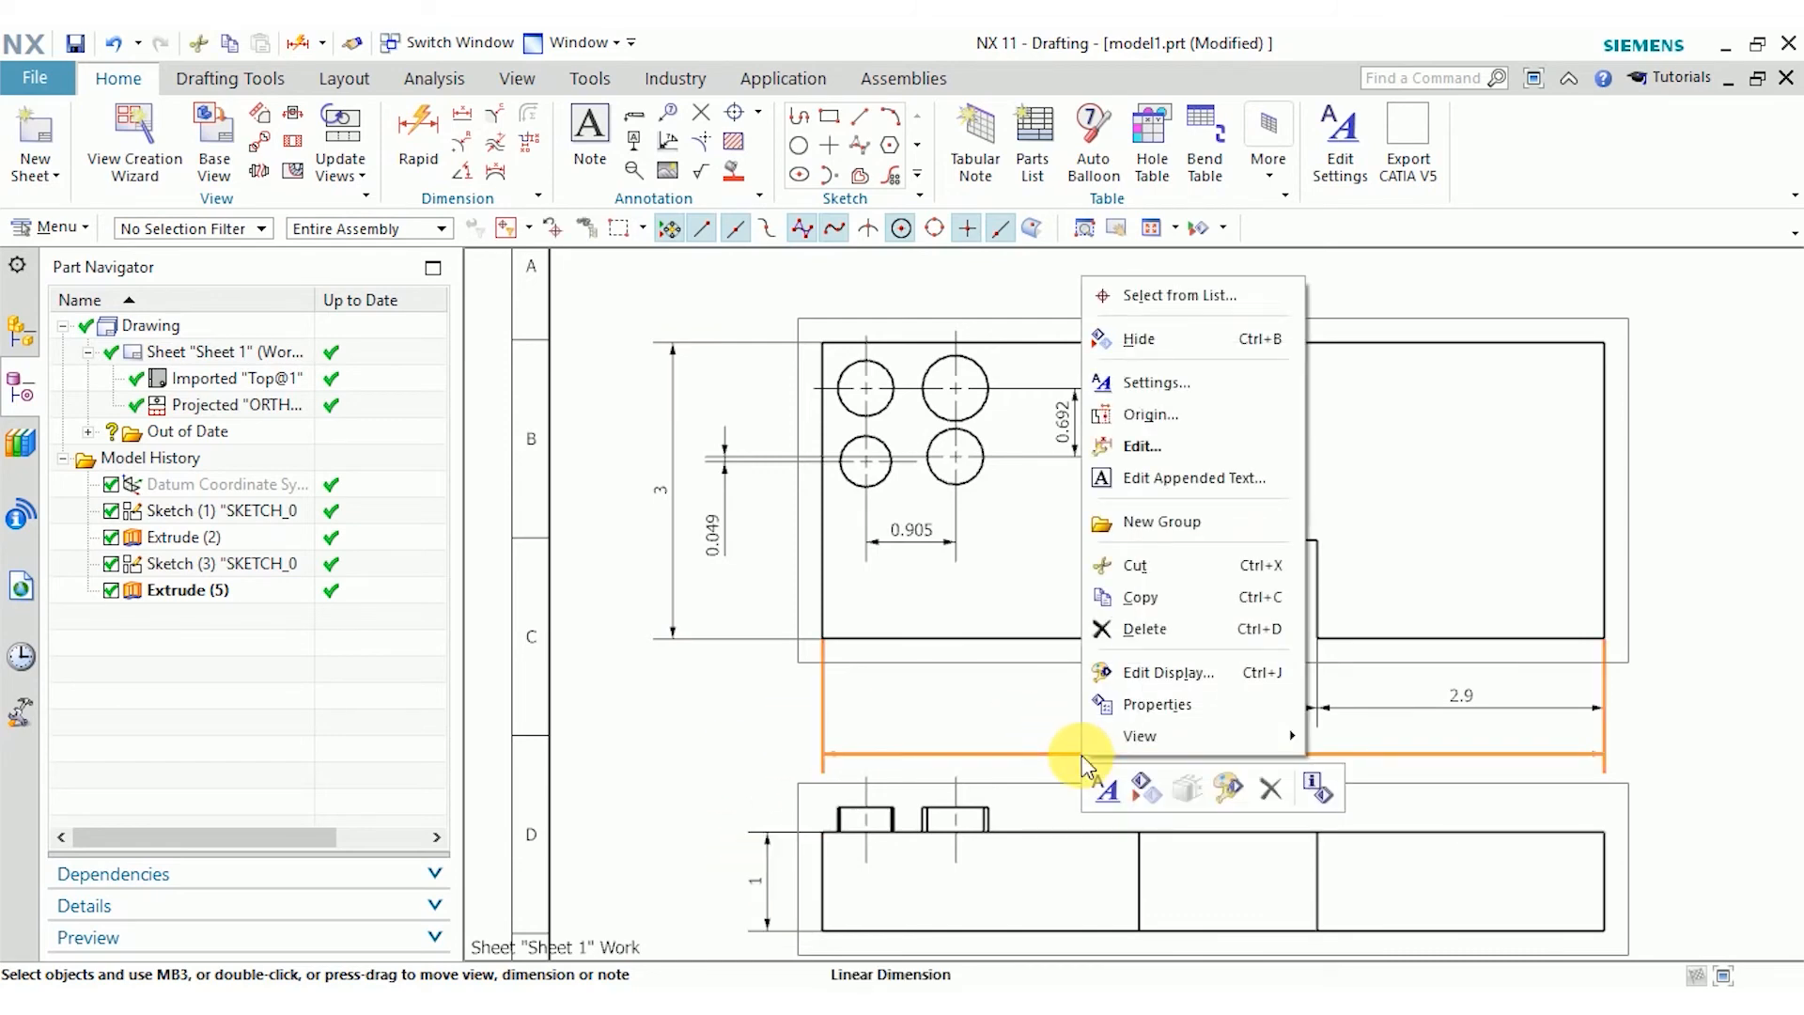
left_click(1179, 384)
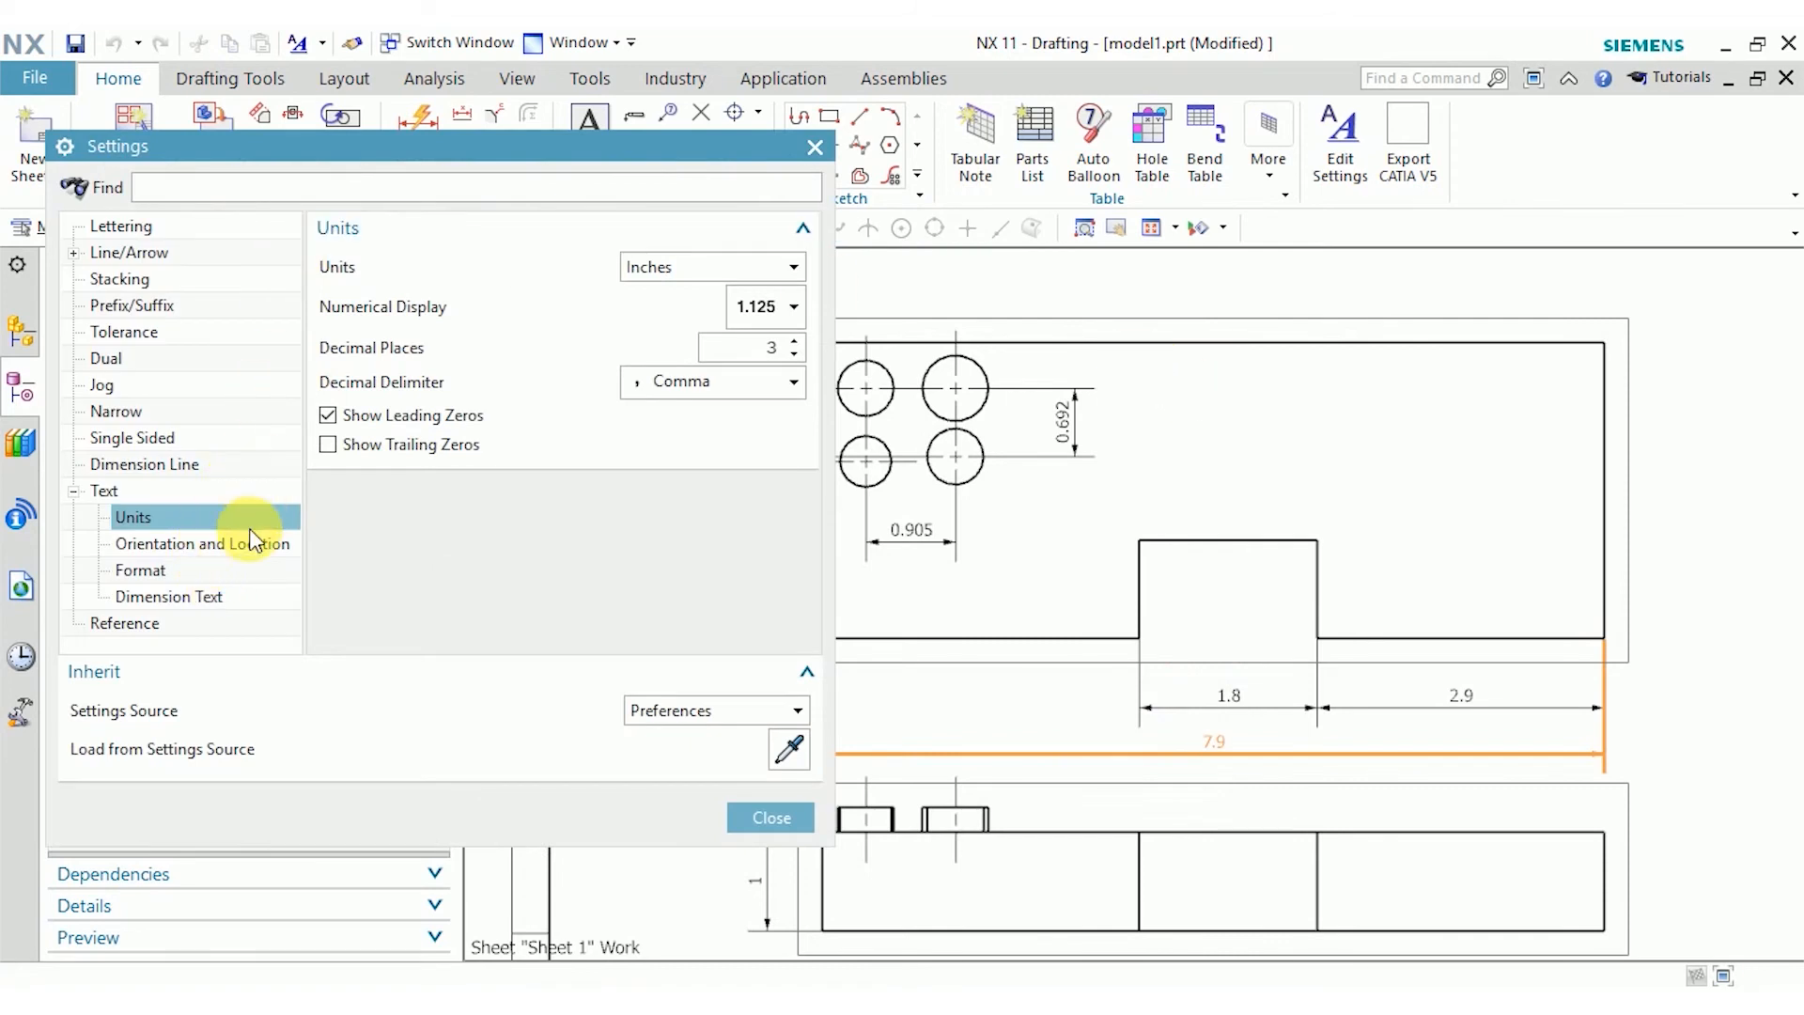
left_click(409, 444)
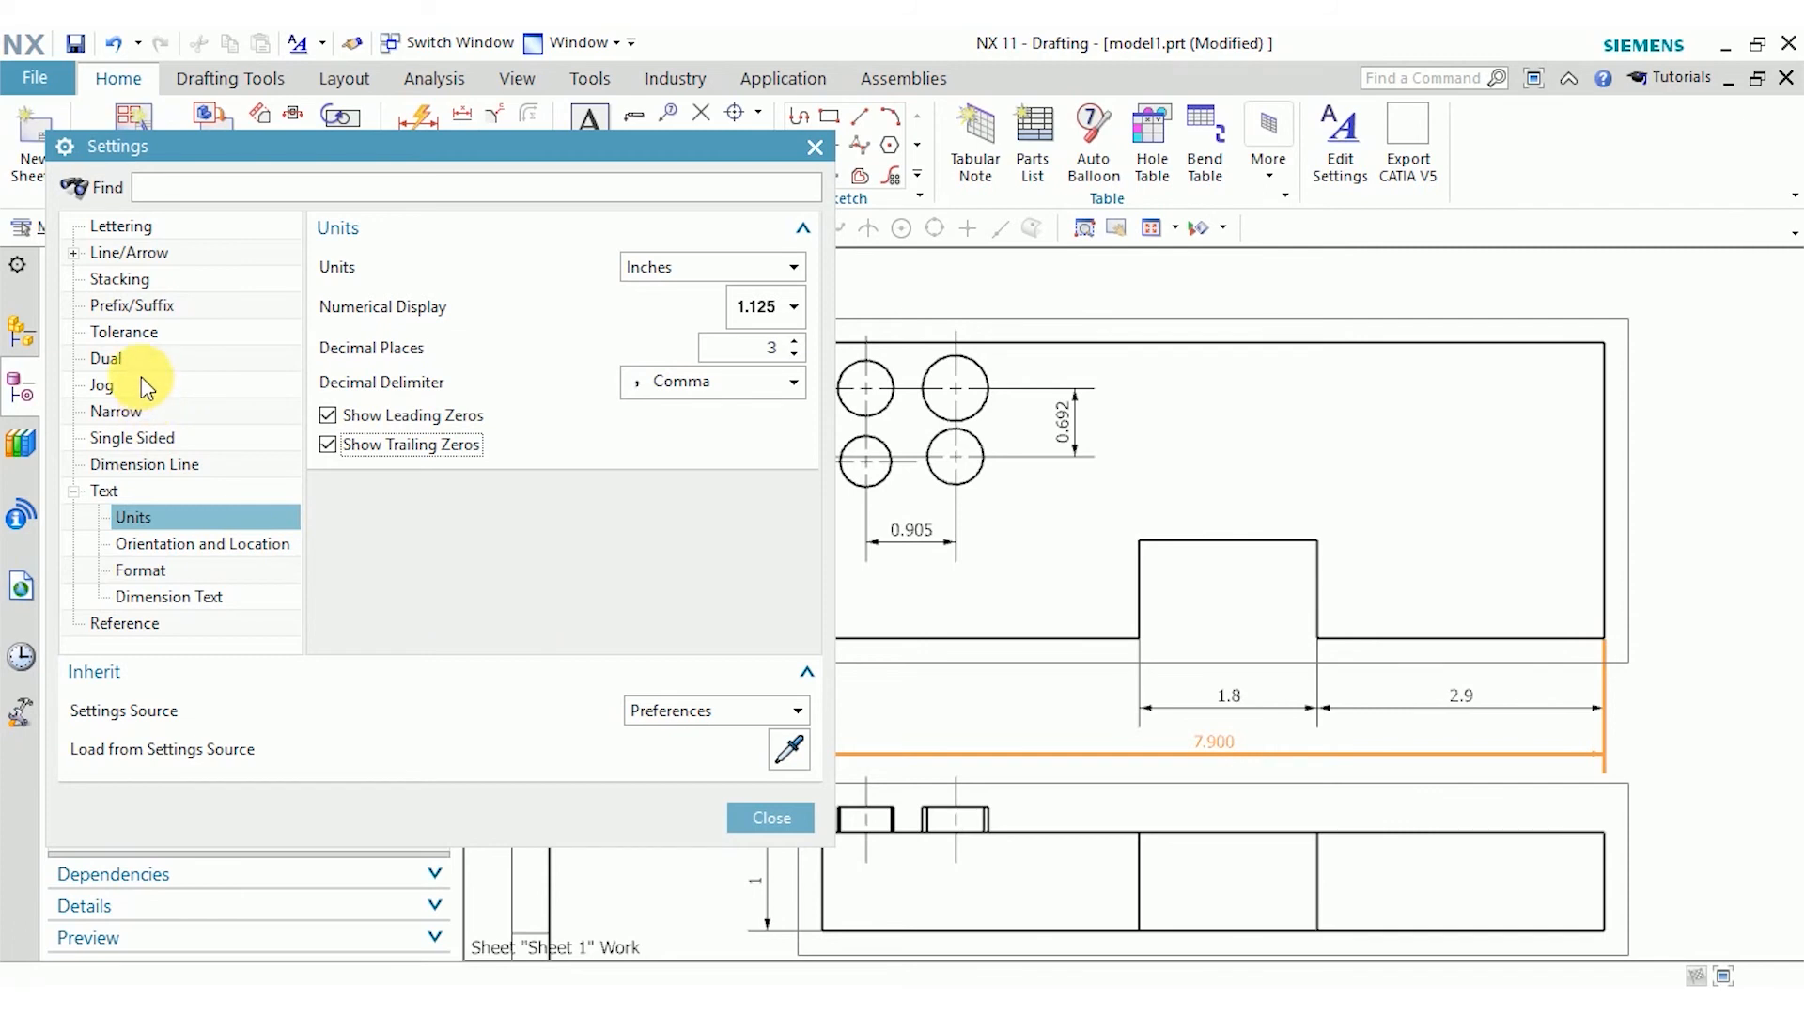
Set the tolerance type of the overall length dimension below the upper view to Basic and close its settings
left_click(141, 338)
left_click(714, 268)
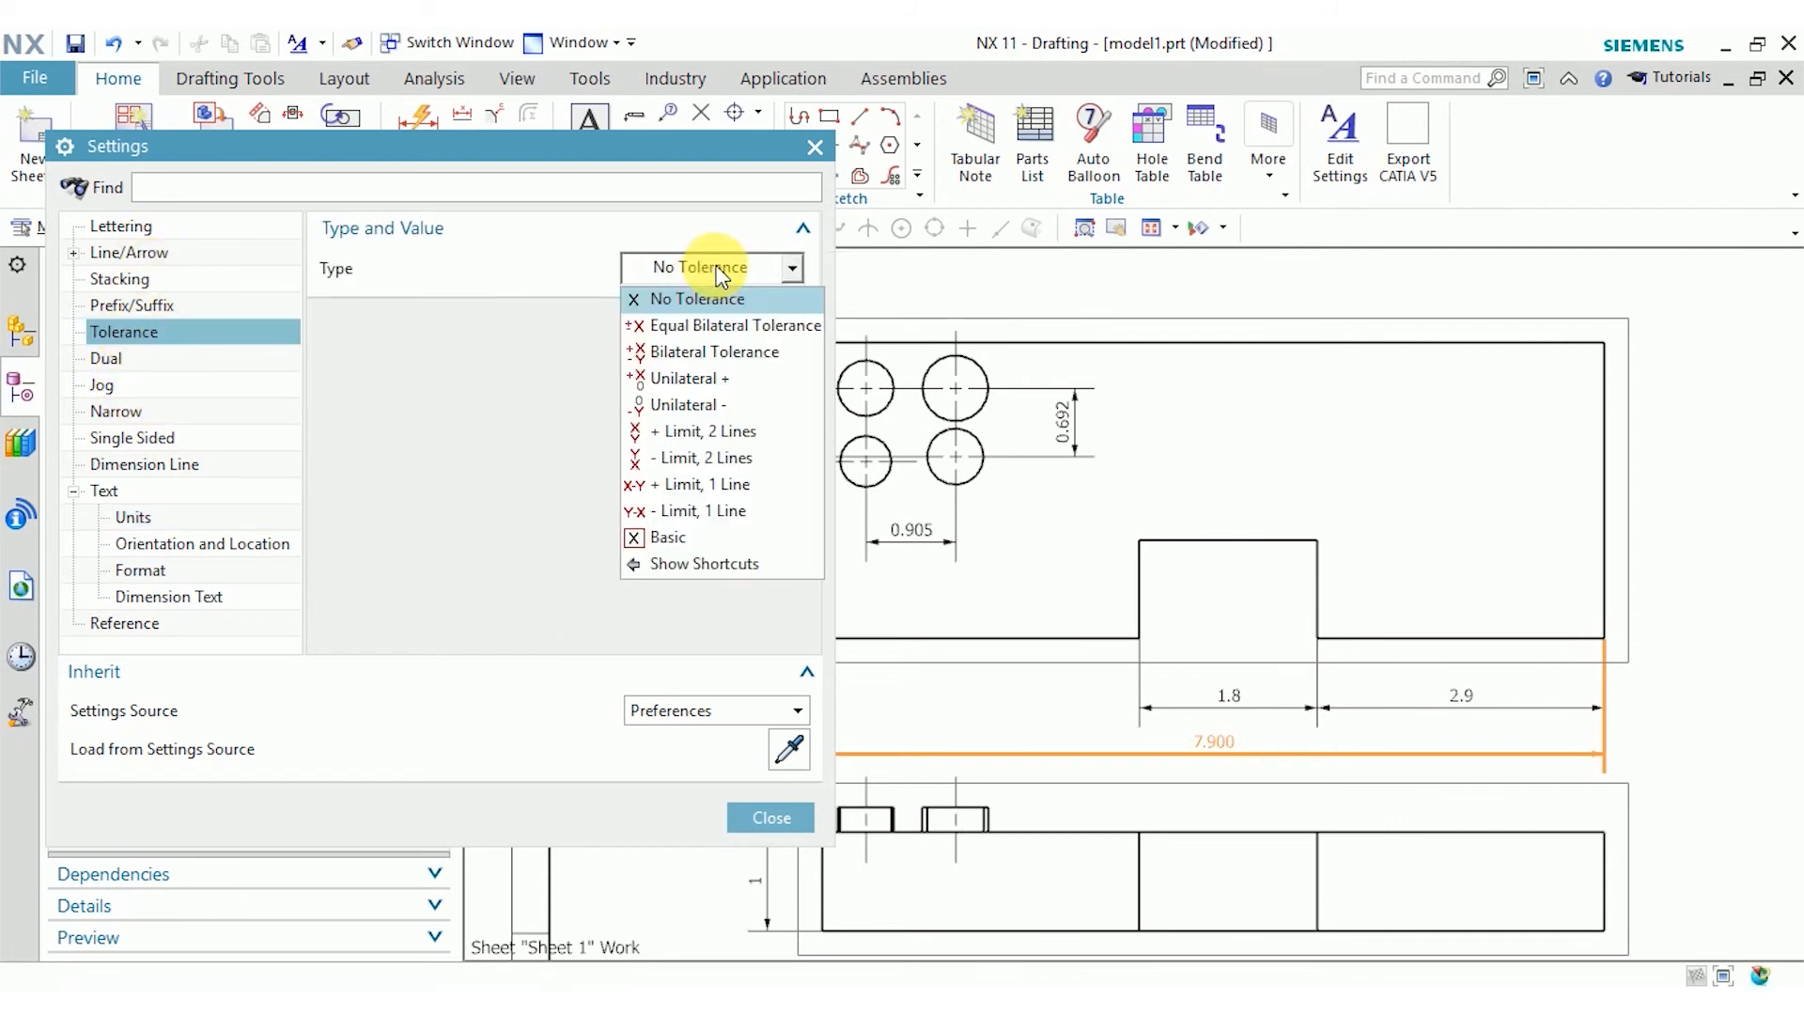
left_click(669, 537)
left_click(789, 823)
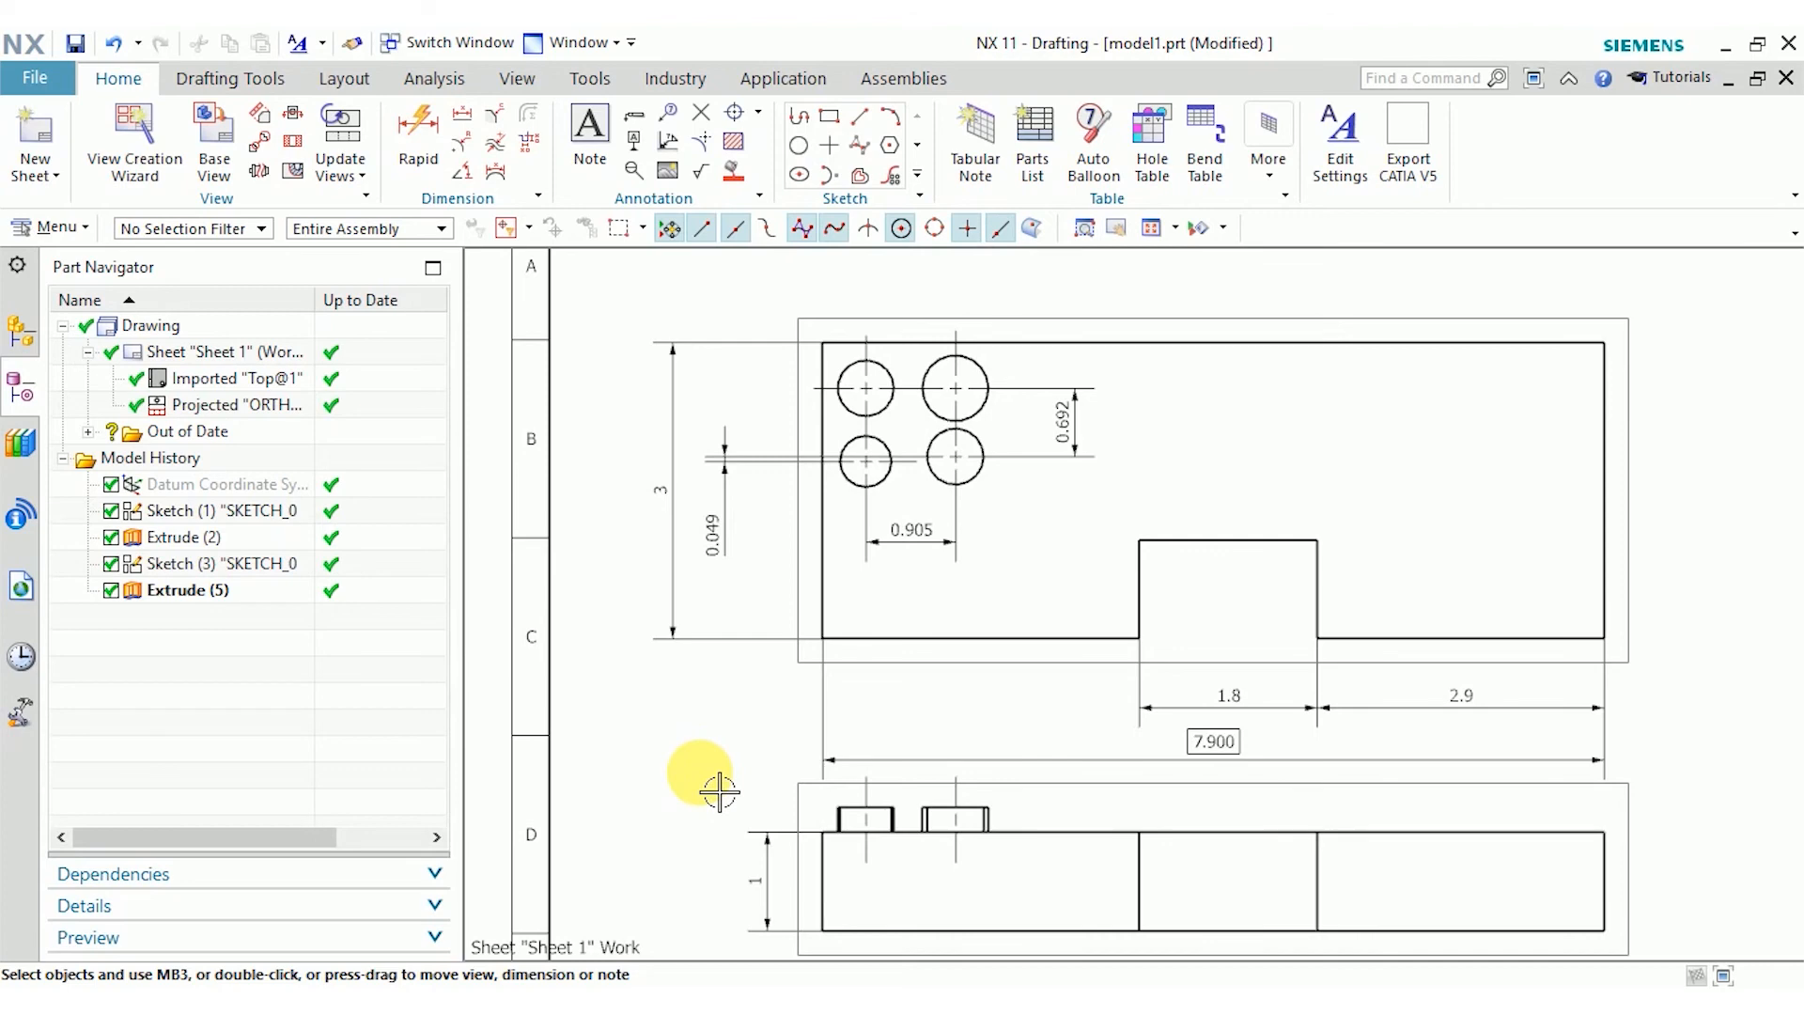
Make the overall height dimensions of both views inherit their settings from the boxed overall length dimension, using Selected Object as the settings source
left_click(764, 845)
left_click(676, 629)
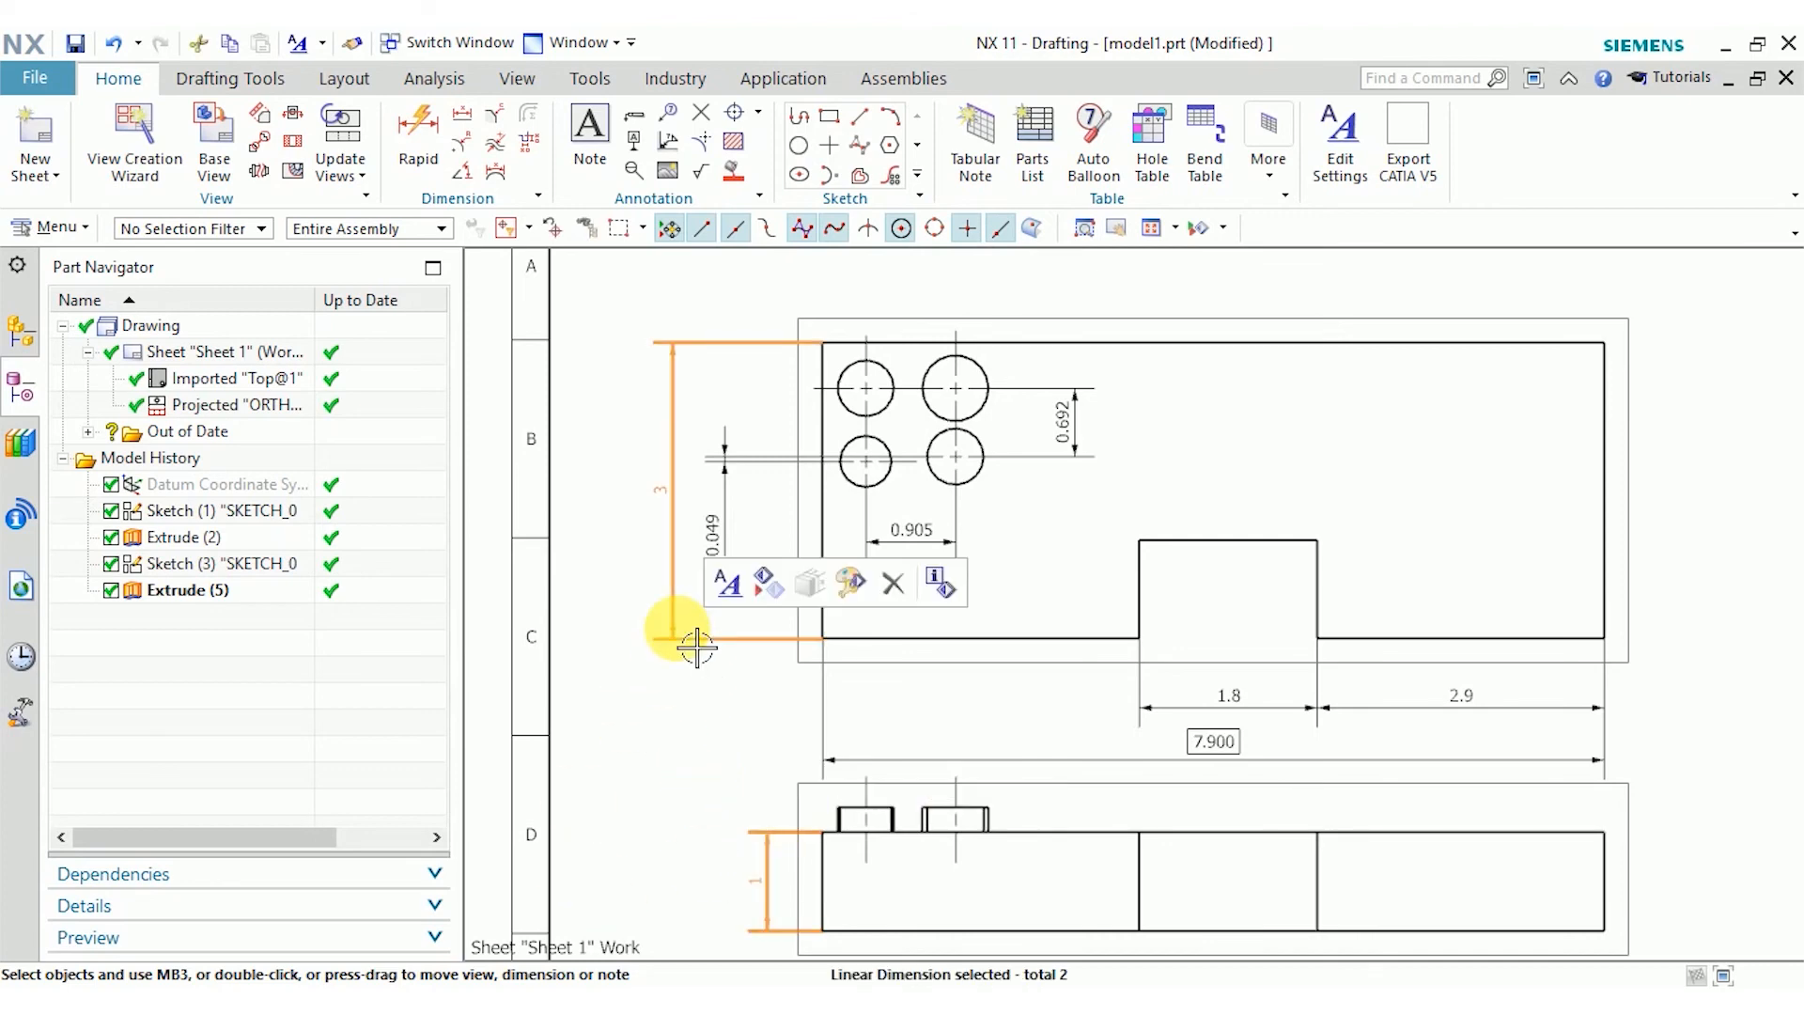
right_click(678, 631)
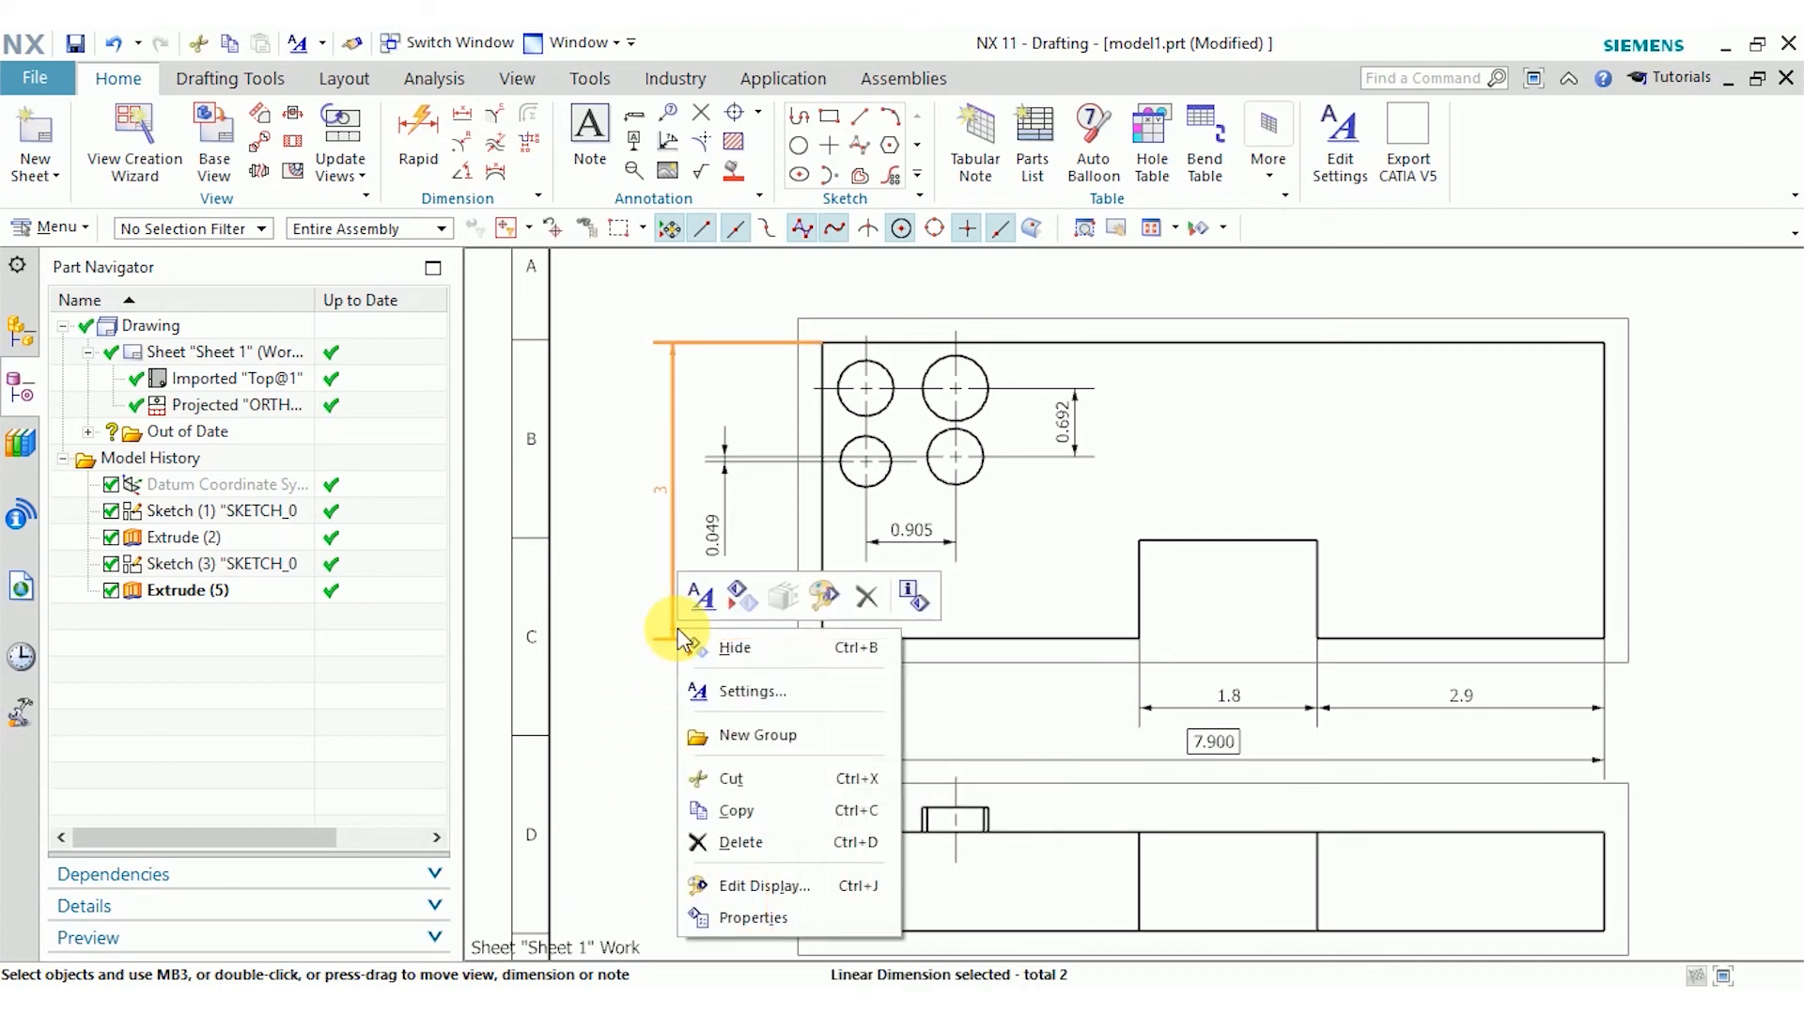
left_click(737, 692)
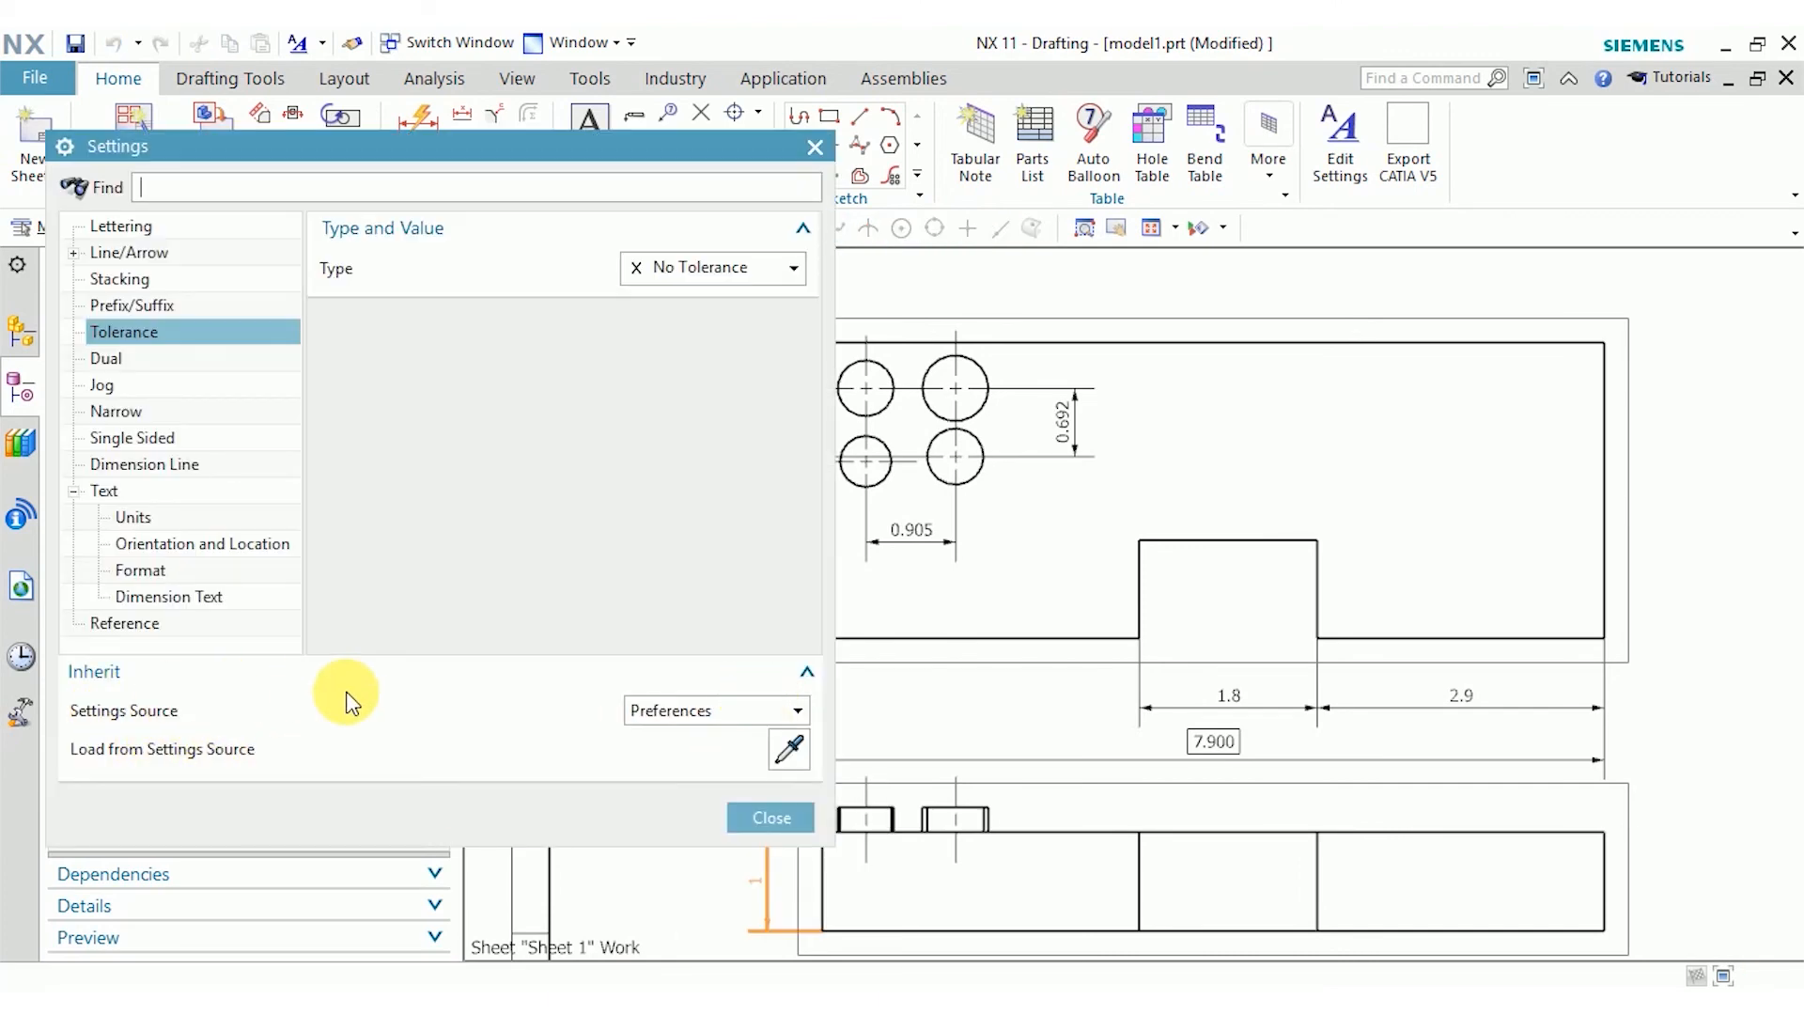
left_click(751, 719)
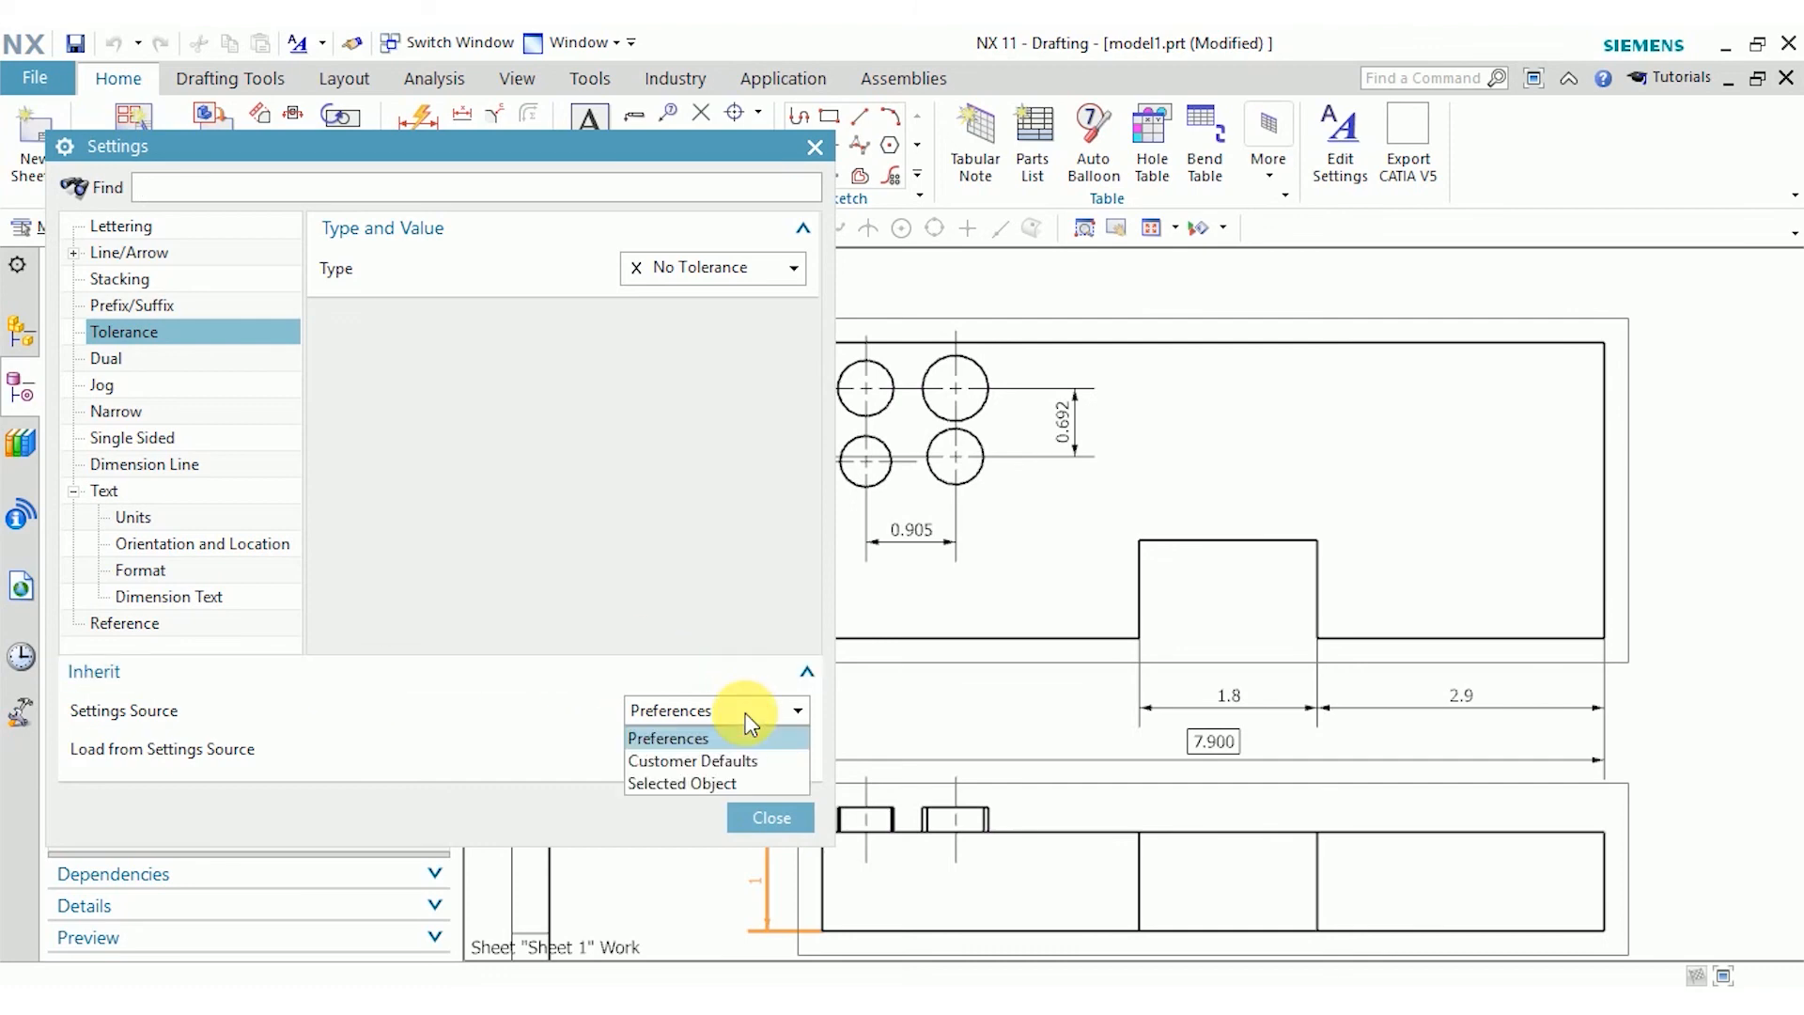
left_click(712, 785)
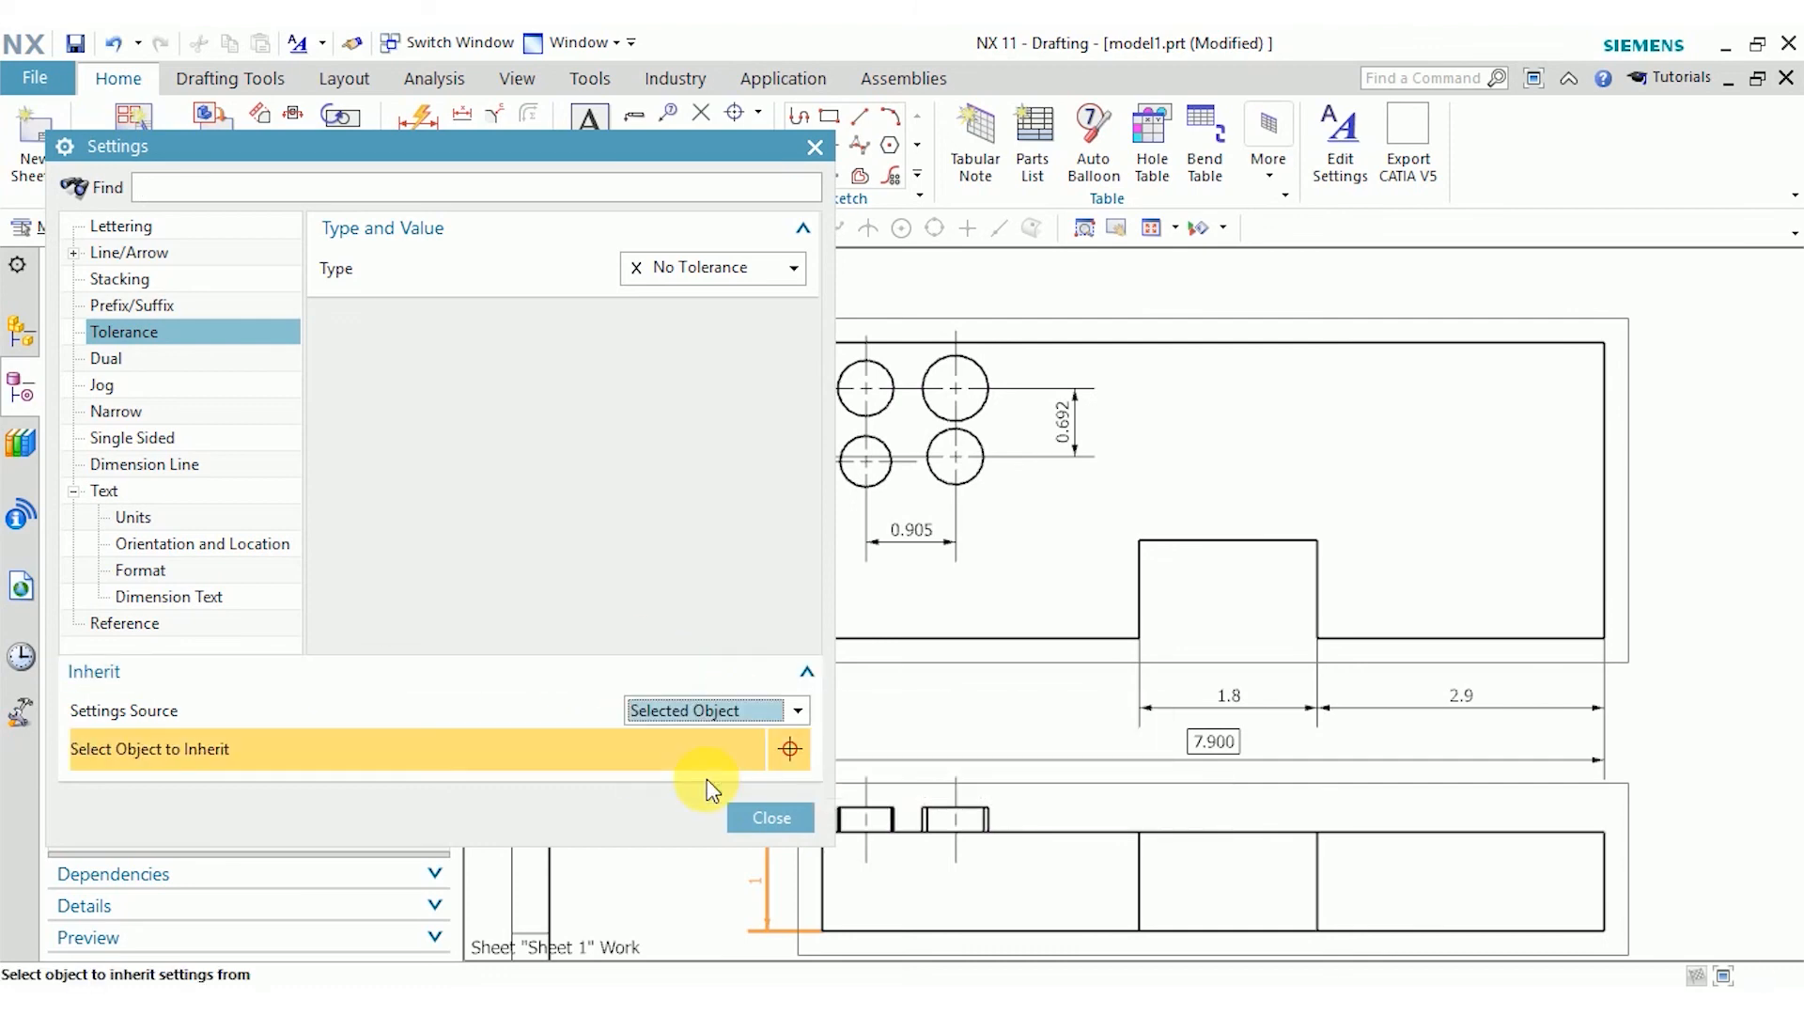
left_click(1238, 761)
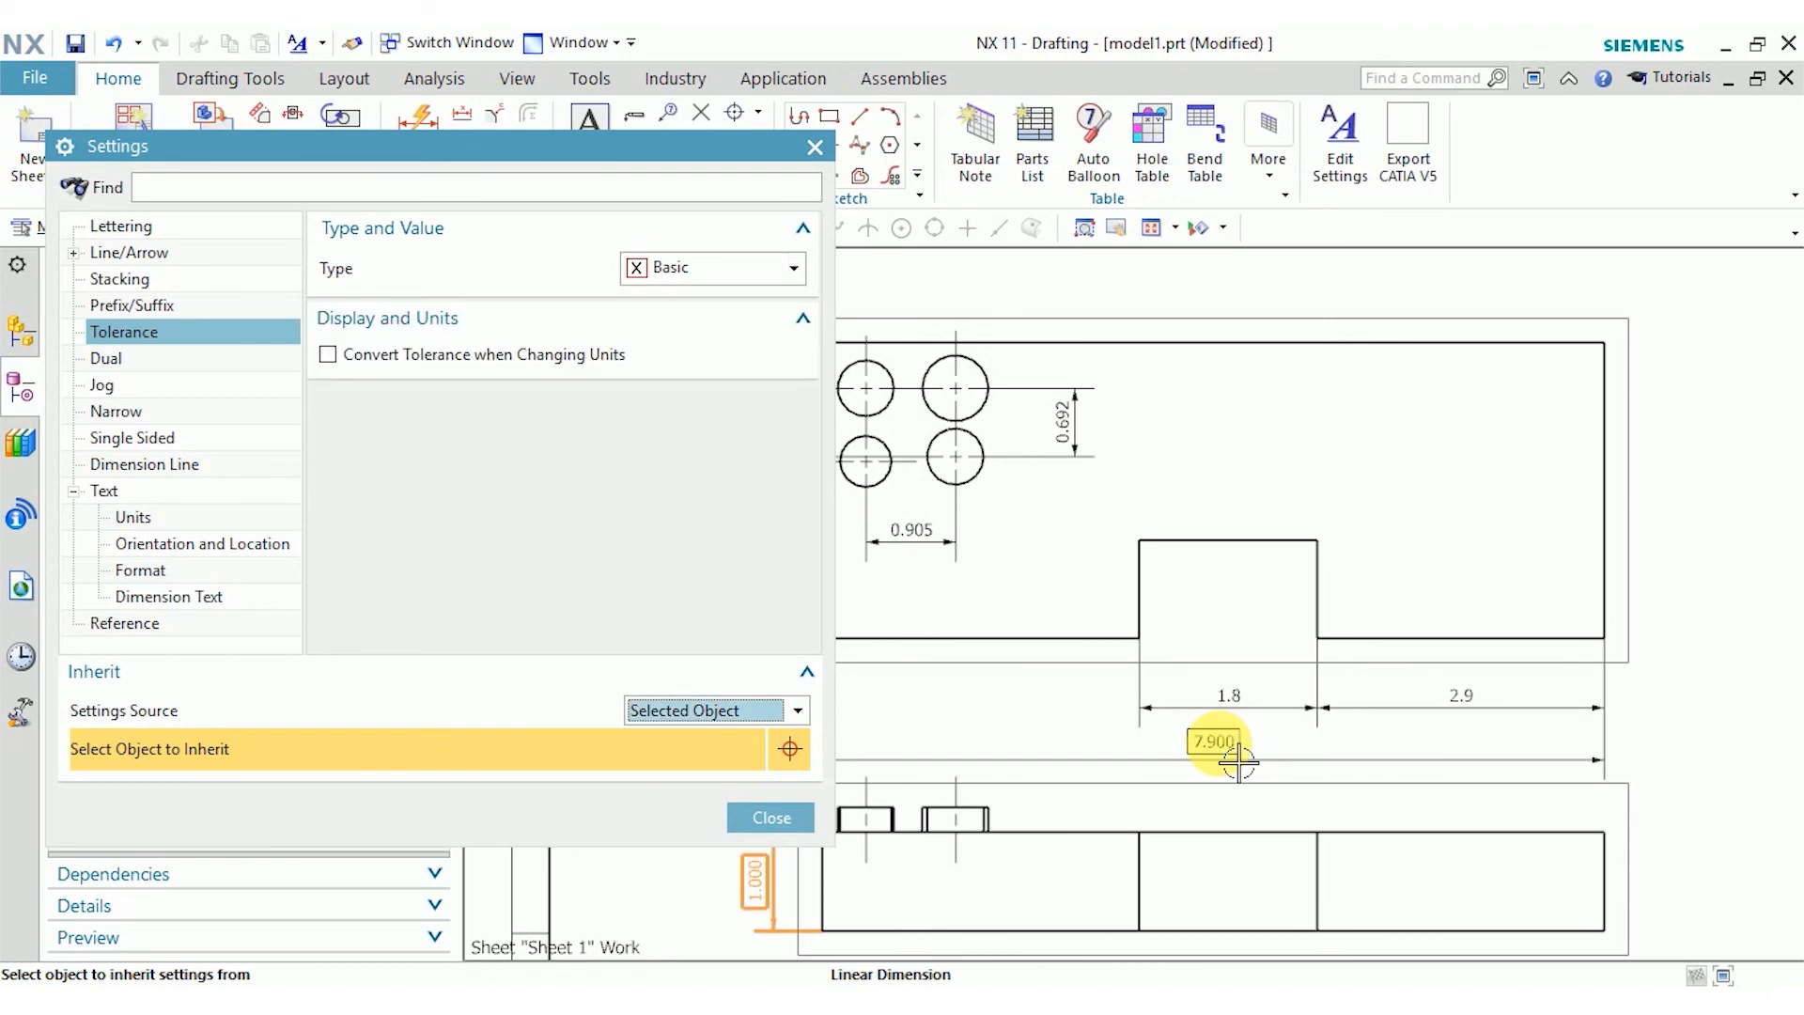
left_click(772, 818)
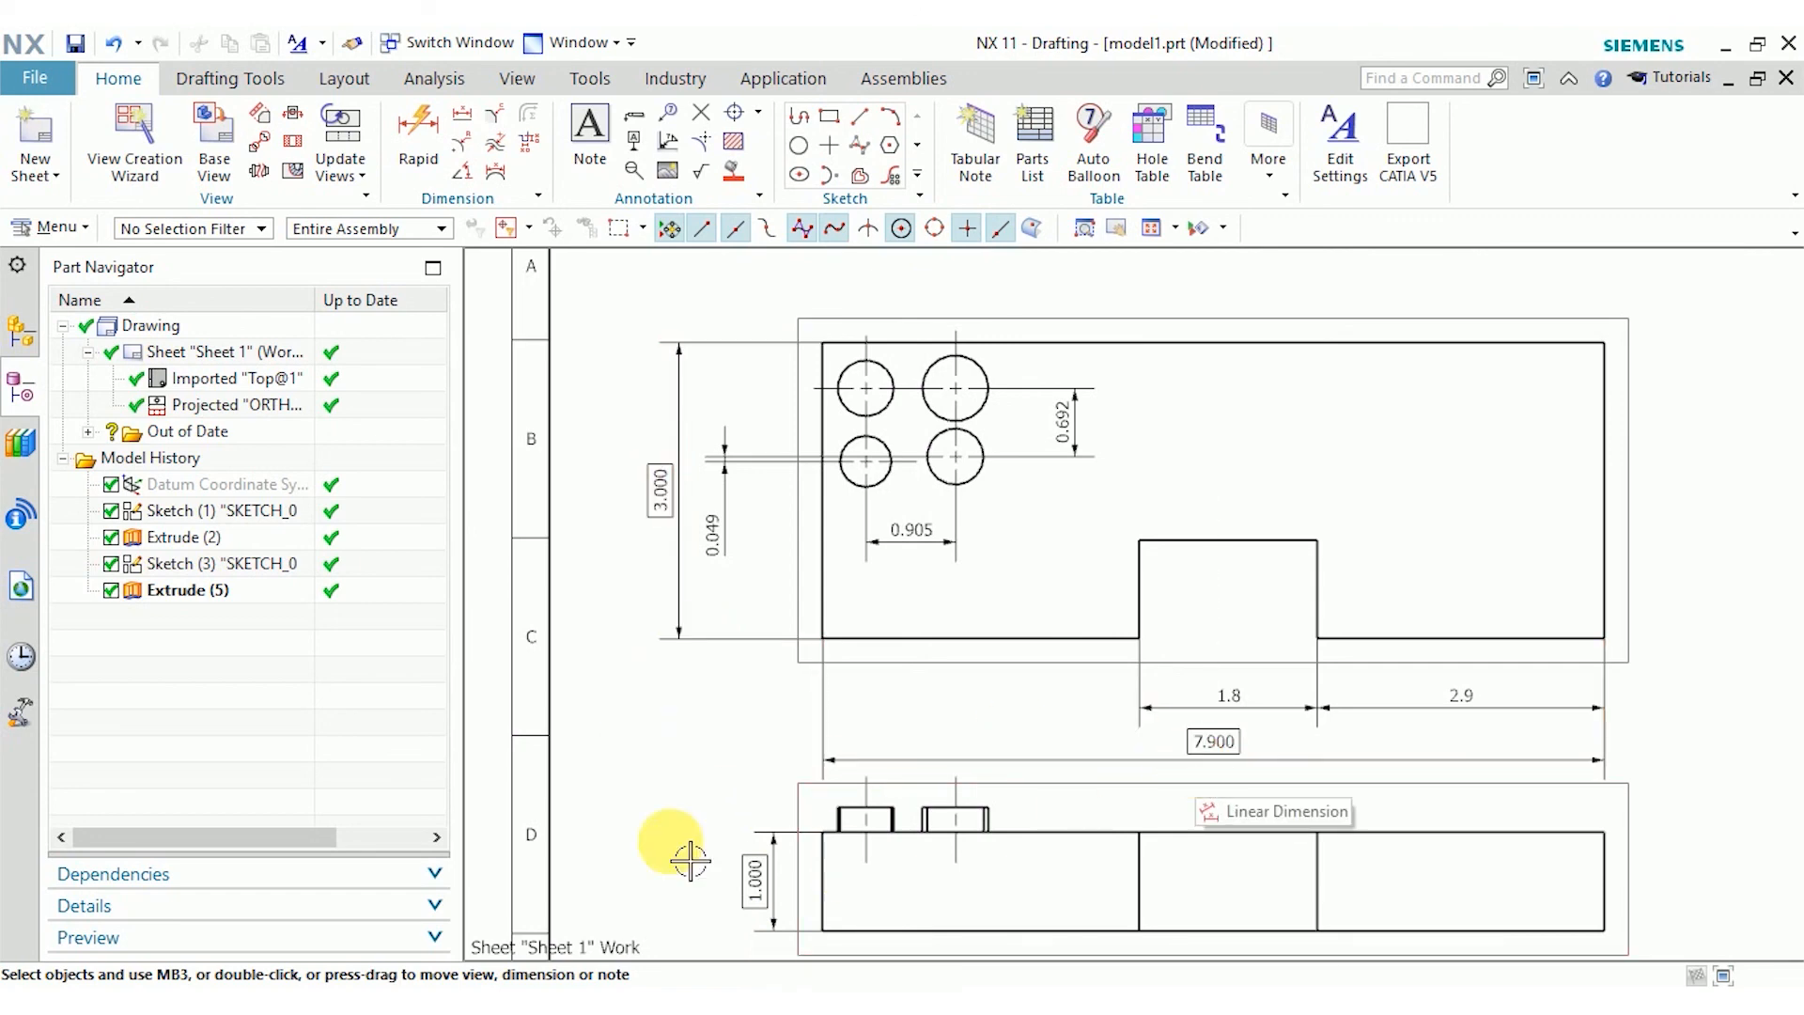
left_click(526, 620)
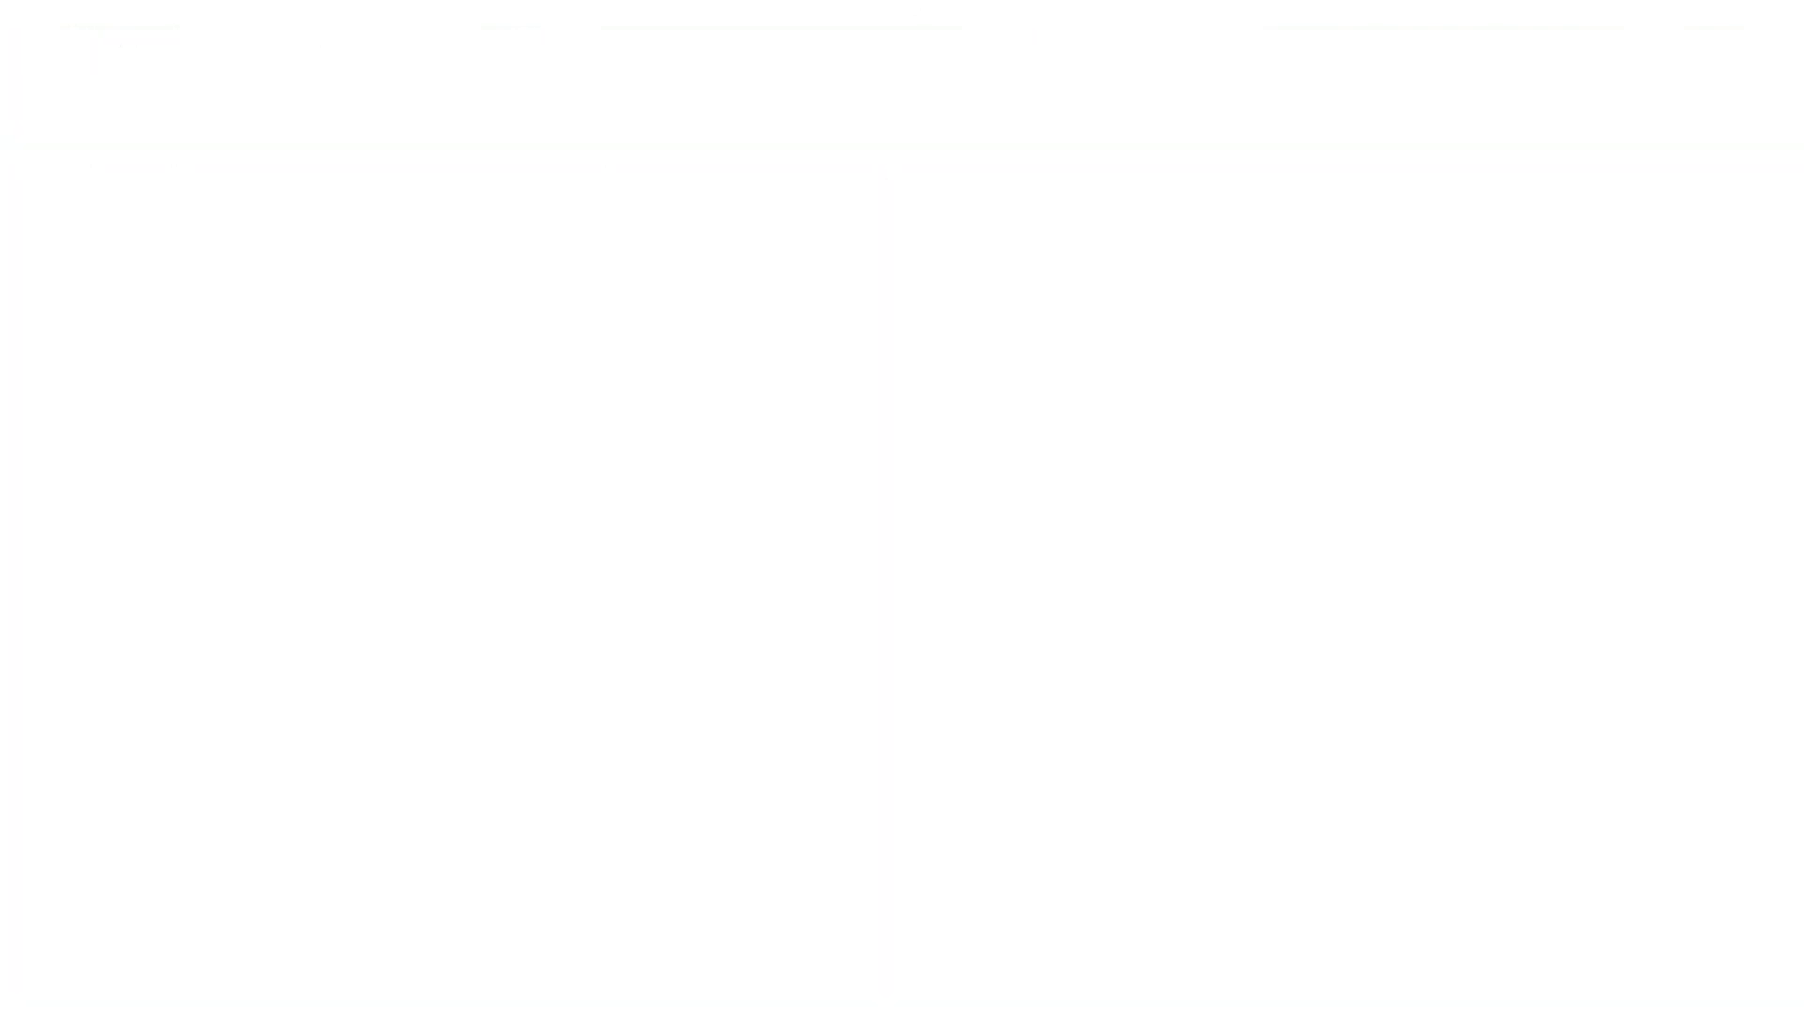